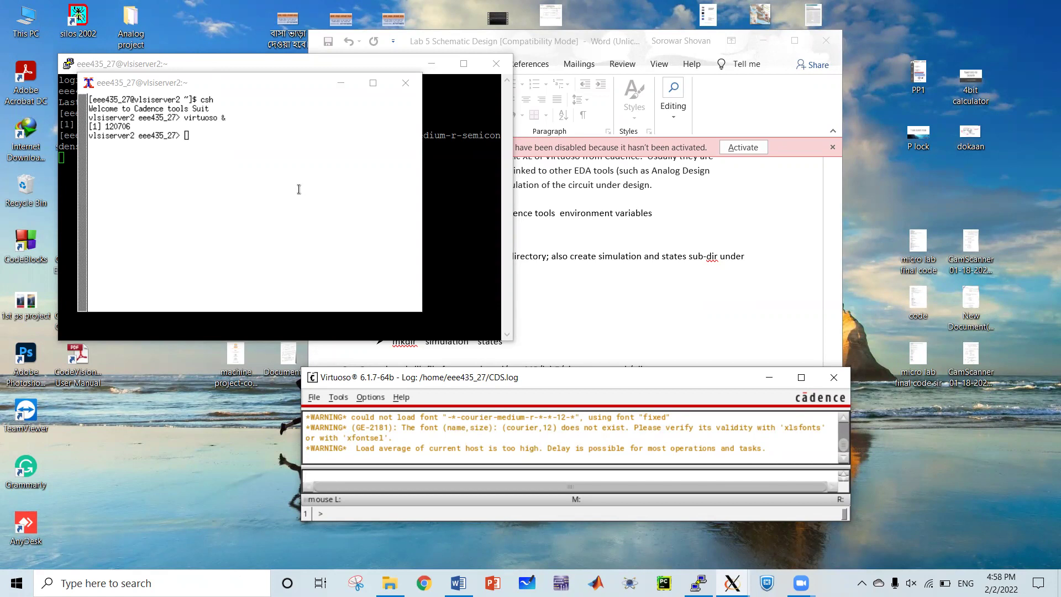
left_click(199, 139)
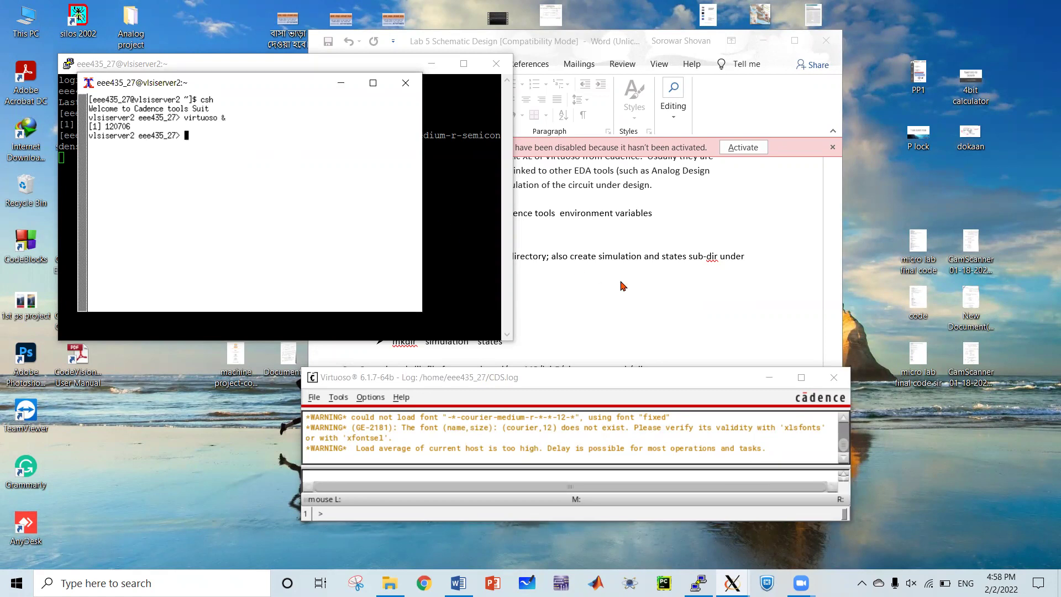
left_click(475, 251)
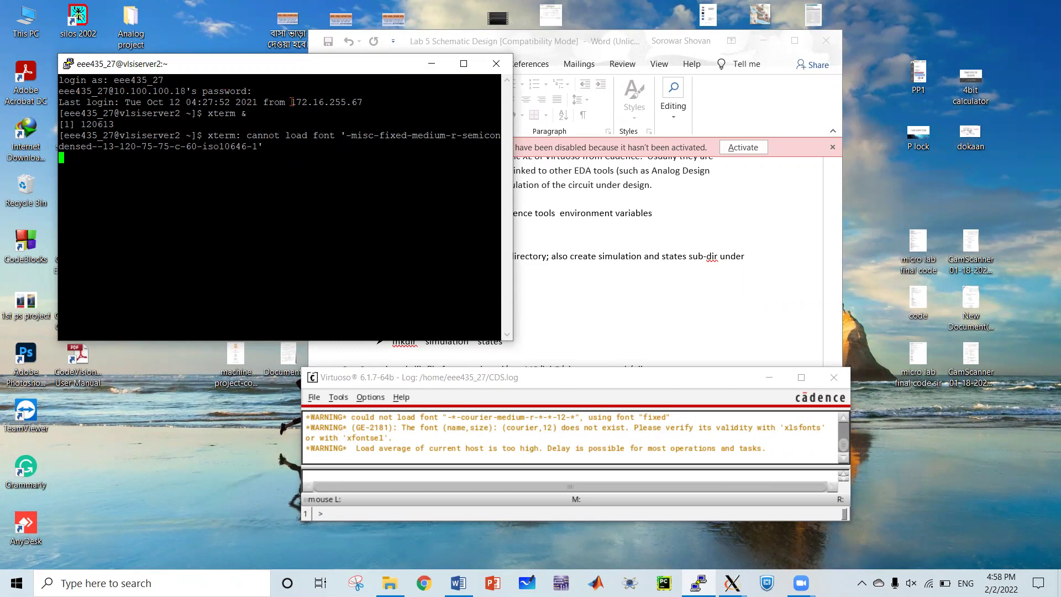
left_click(333, 381)
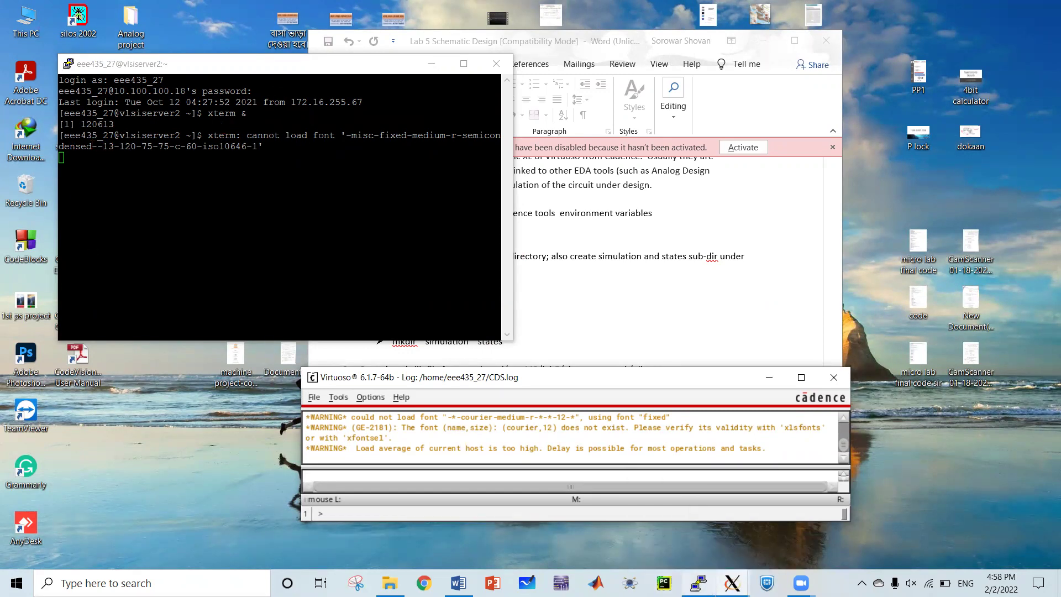
mouse_move(733, 584)
left_click(627, 512)
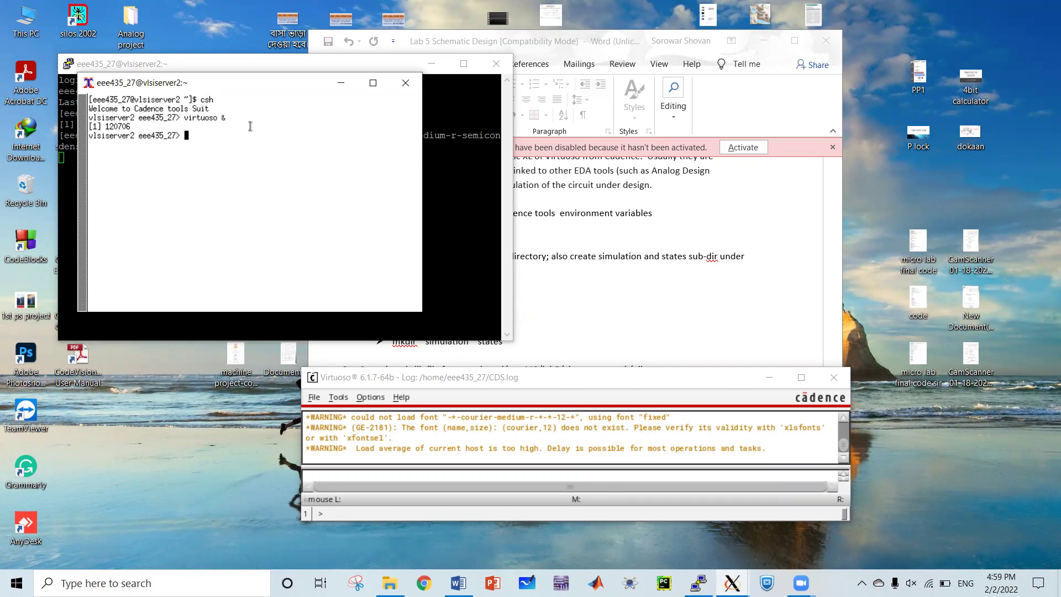
left_click(535, 384)
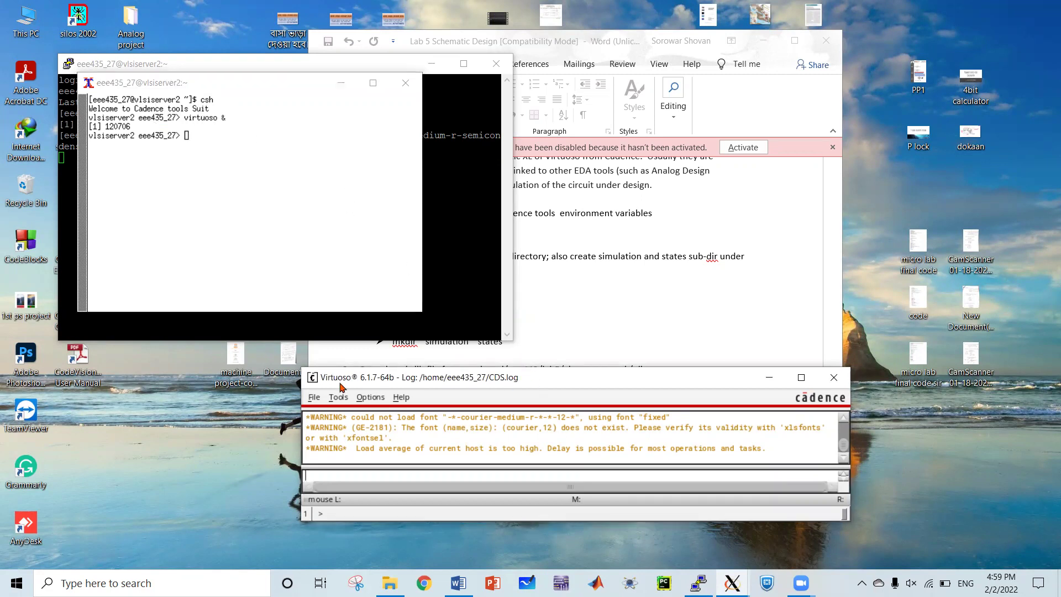
left_click(313, 398)
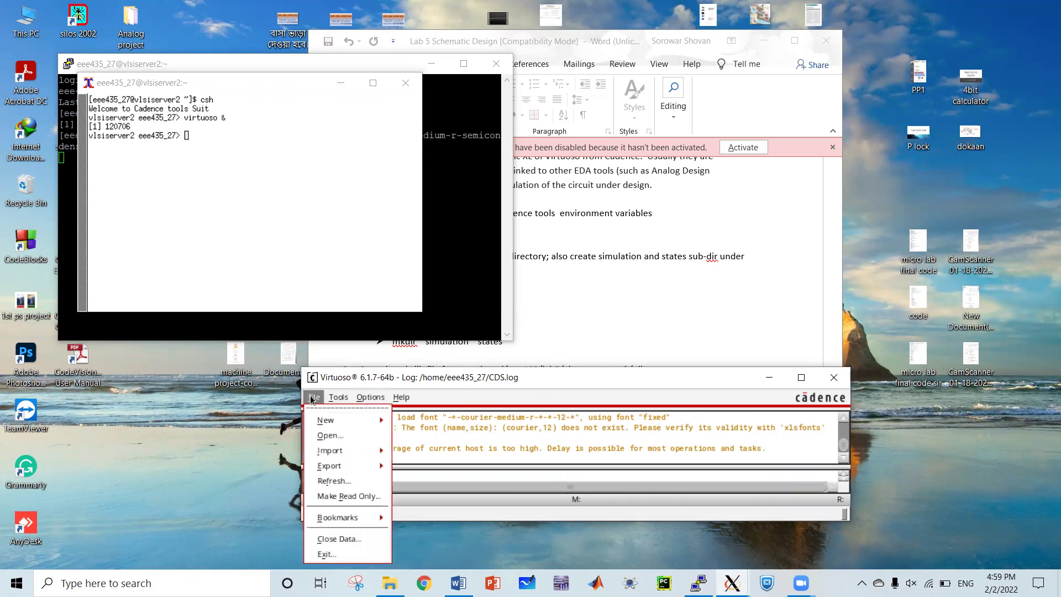
mouse_move(328, 421)
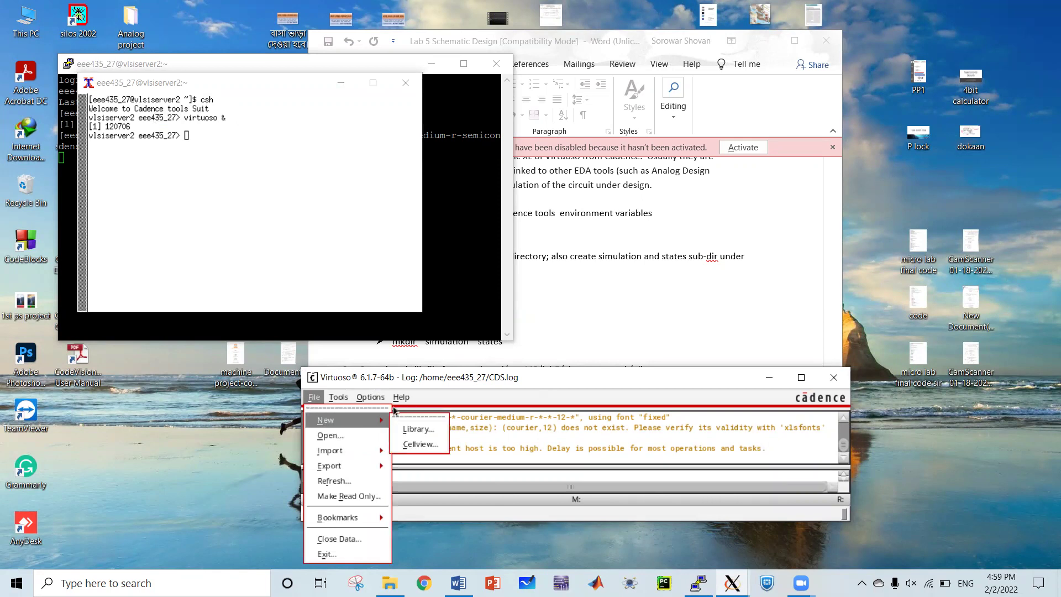
Switch to the Word lab document and highlight the cds.lib copy command under instruction 3
left_click(601, 325)
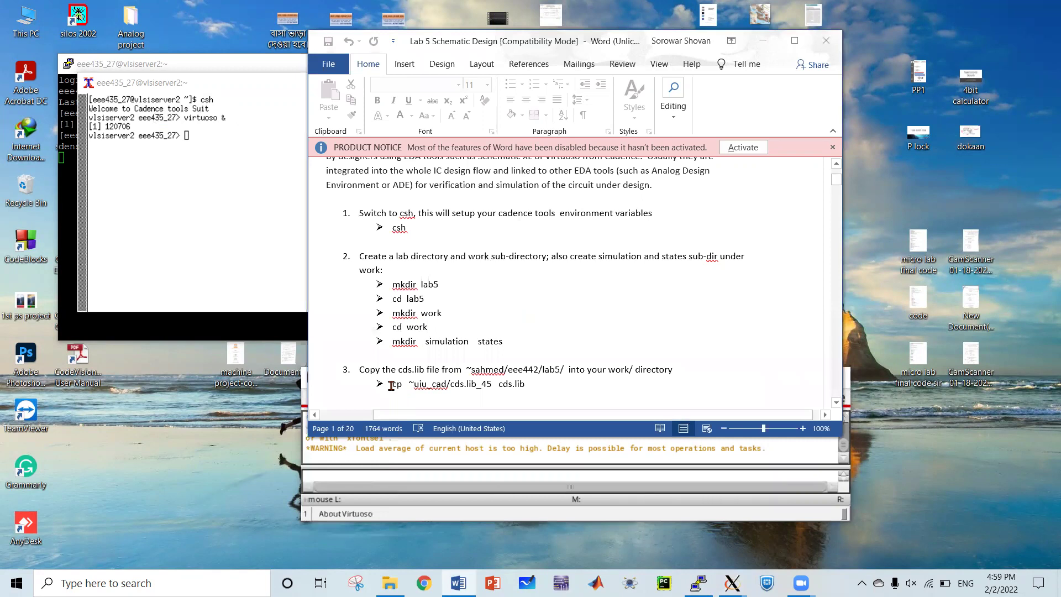
left_click_drag(392, 390, 528, 390)
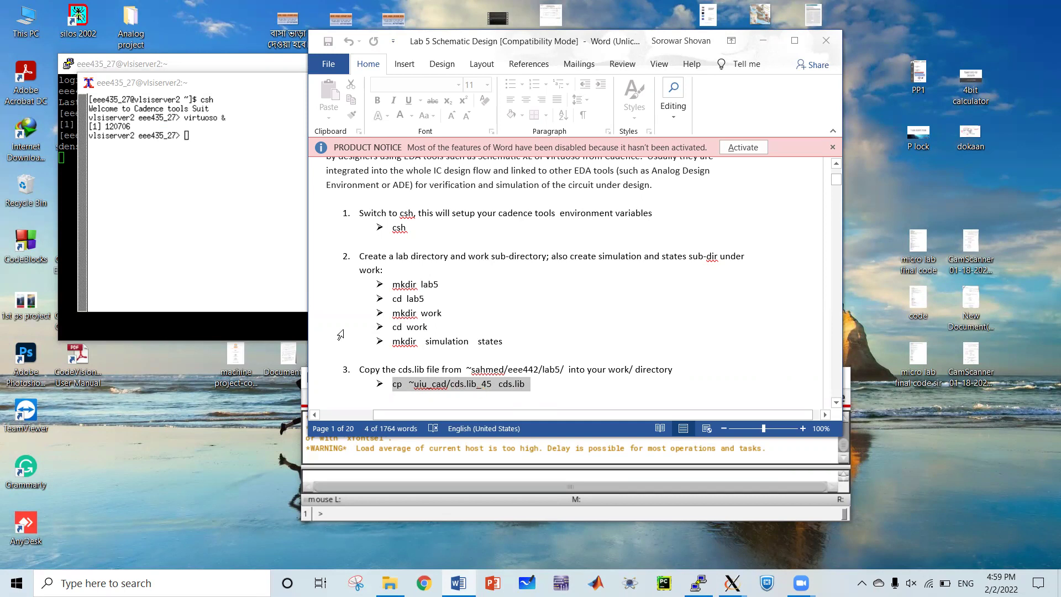
left_click(216, 173)
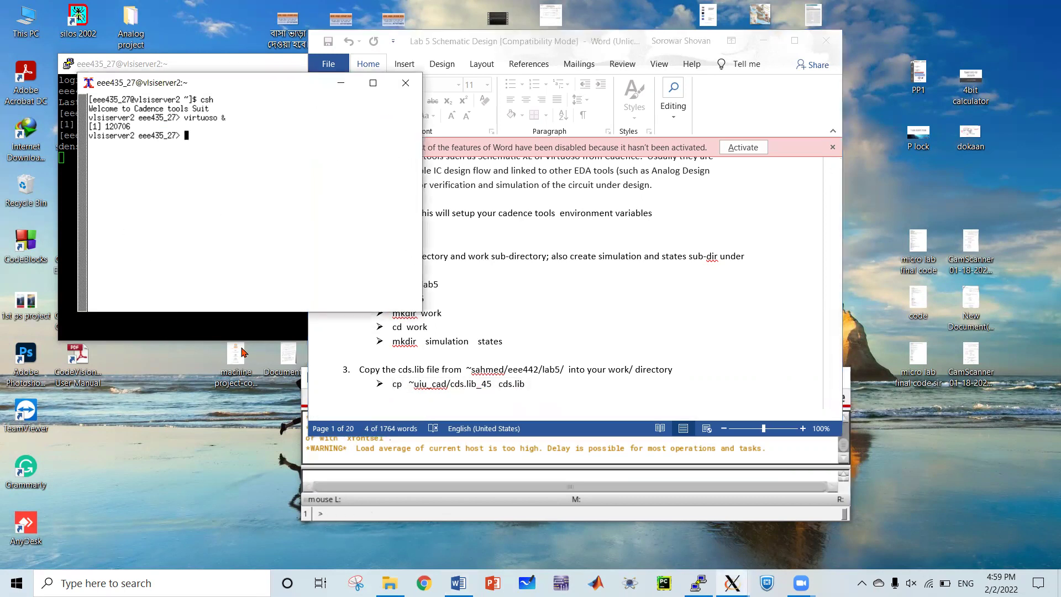
left_click(245, 330)
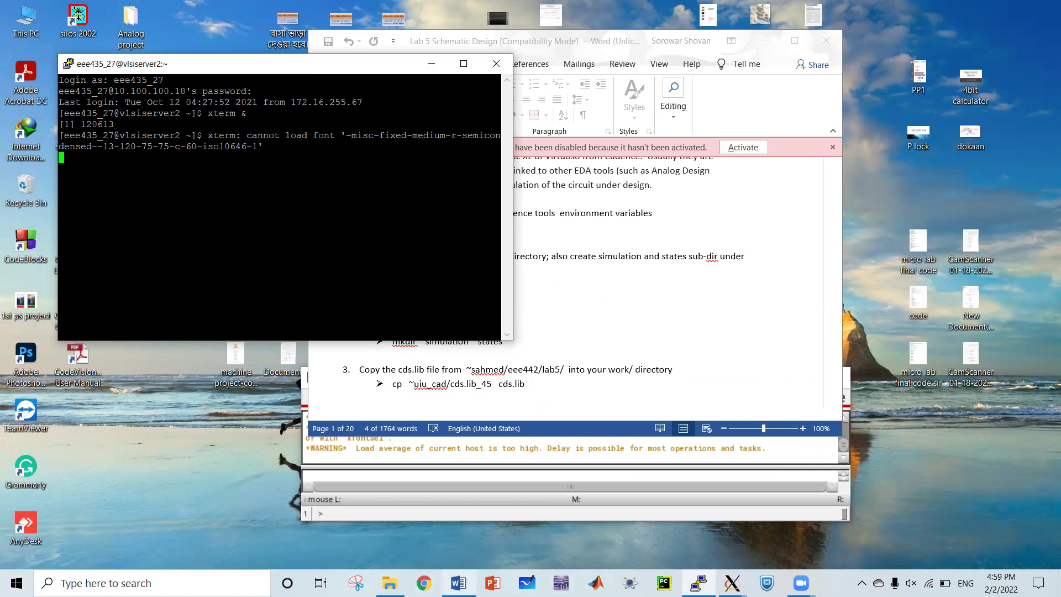
Switch to Virtuoso and check the available libraries in the Open File form, then minimize the form
mouse_move(732, 583)
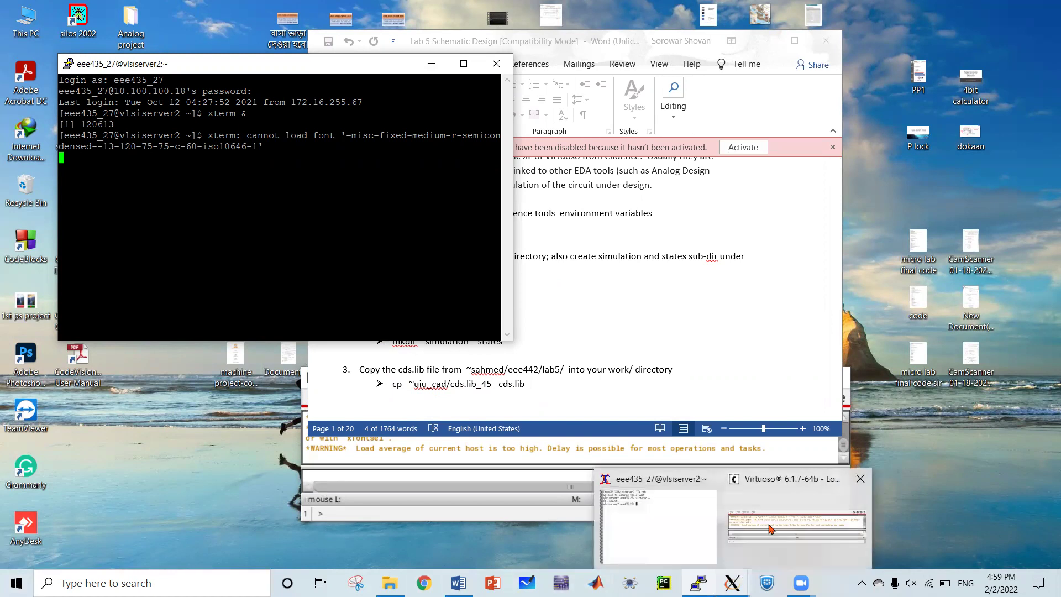
left_click(769, 528)
left_click(314, 397)
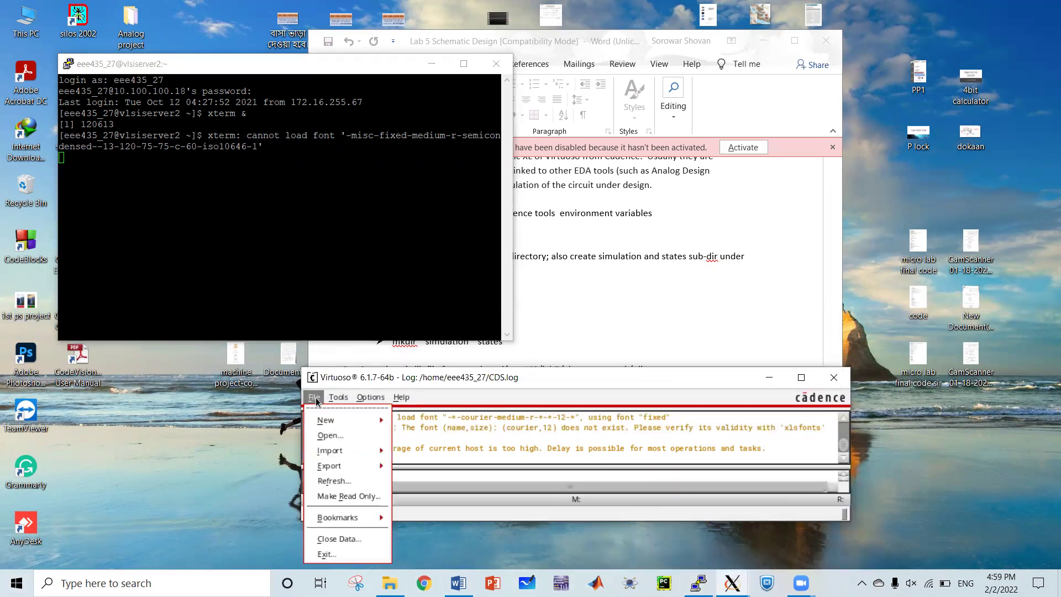
left_click(333, 435)
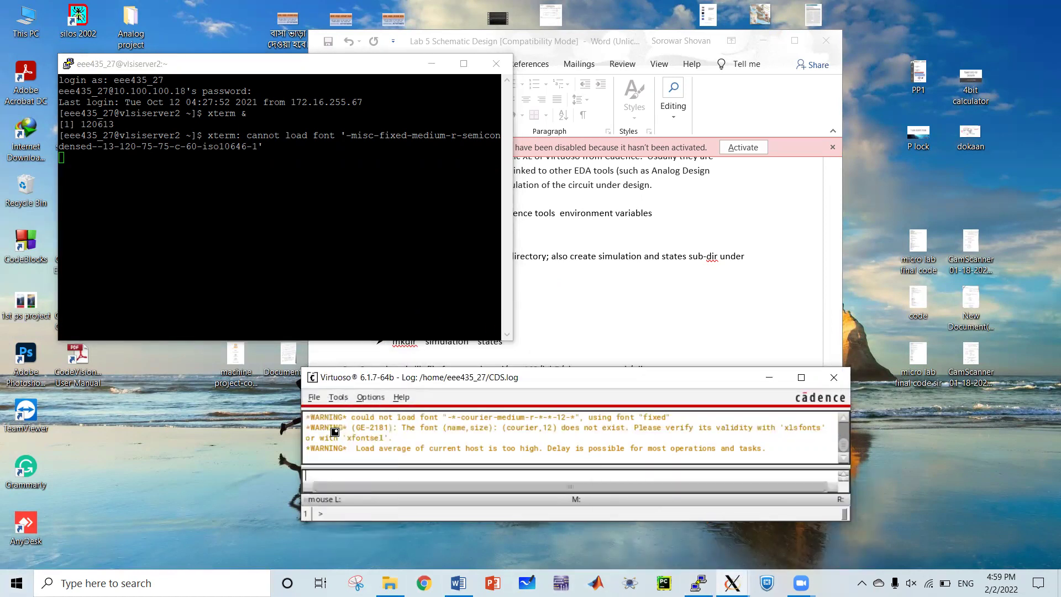
left_click(485, 167)
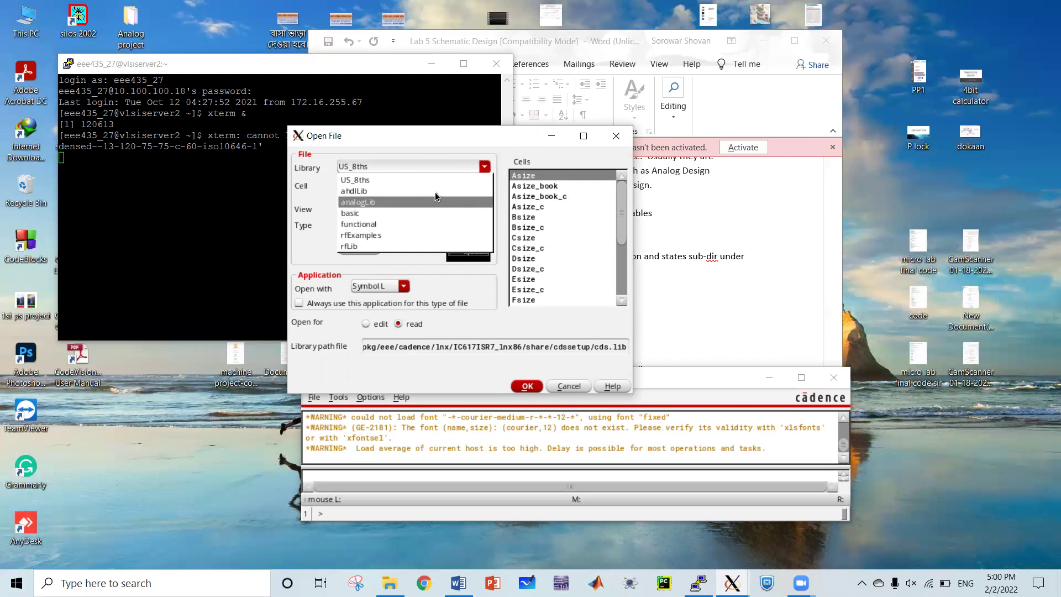
left_click(551, 136)
Move the Word lab document aside so its copy command stays readable beside the PuTTY terminal, and return to the terminal
left_click(258, 217)
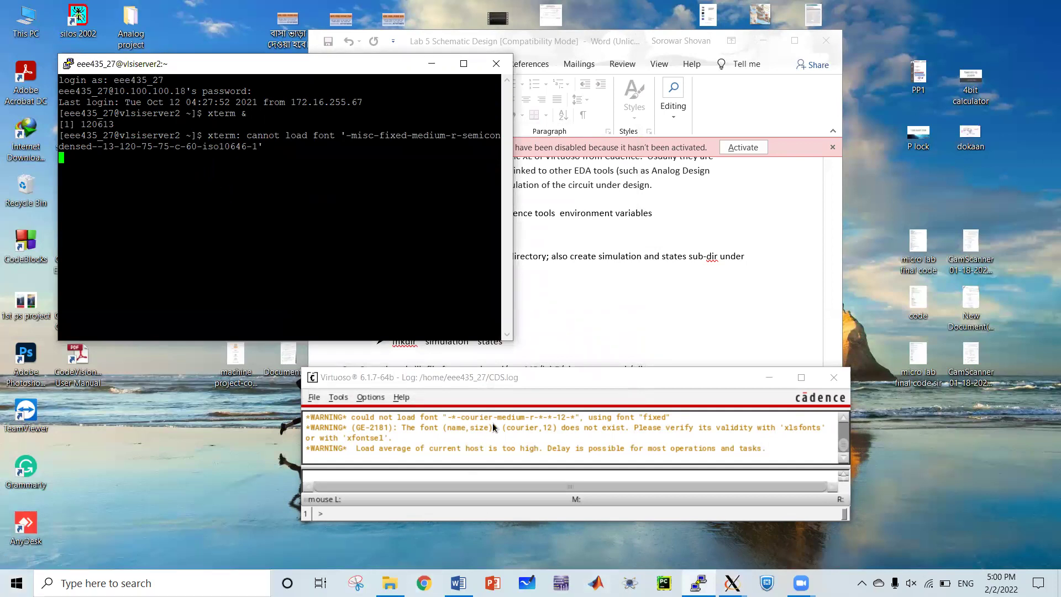
left_click(621, 338)
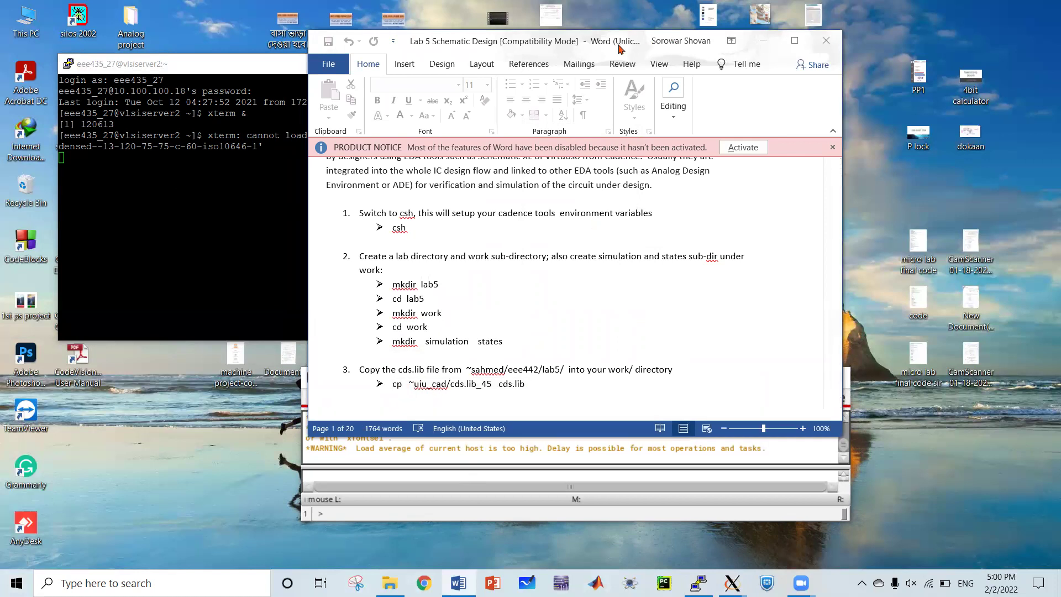
left_click_drag(670, 39, 750, 78)
left_click(78, 193)
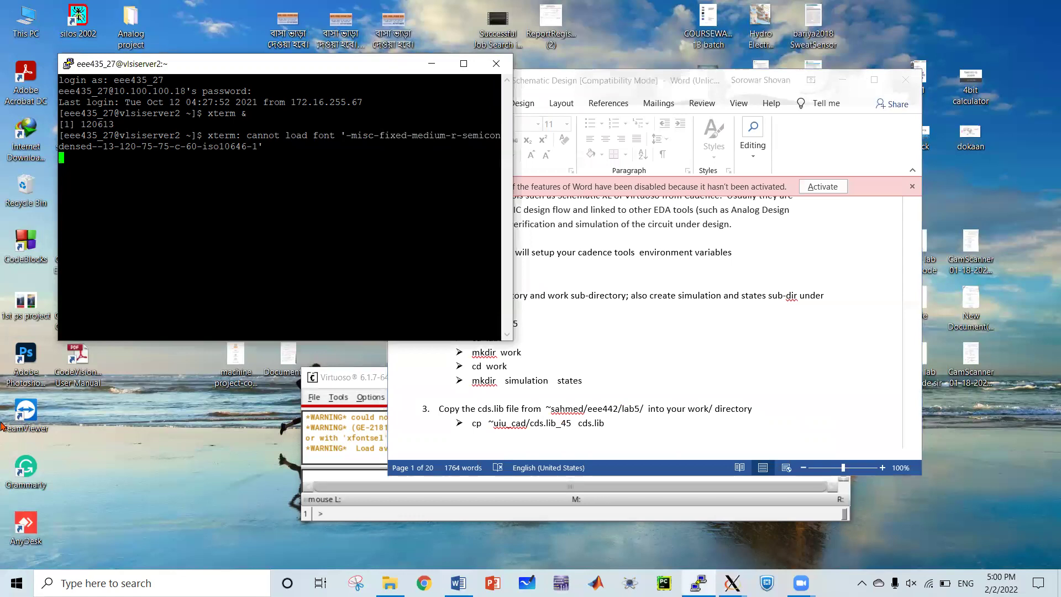
Copy the 45 nm library definition file into the home directory by running cp ~uiu_cad/cds.lib_45 cds.lib
key("Return")
key("Return")
key("Return")
key("Return")
key("Return")
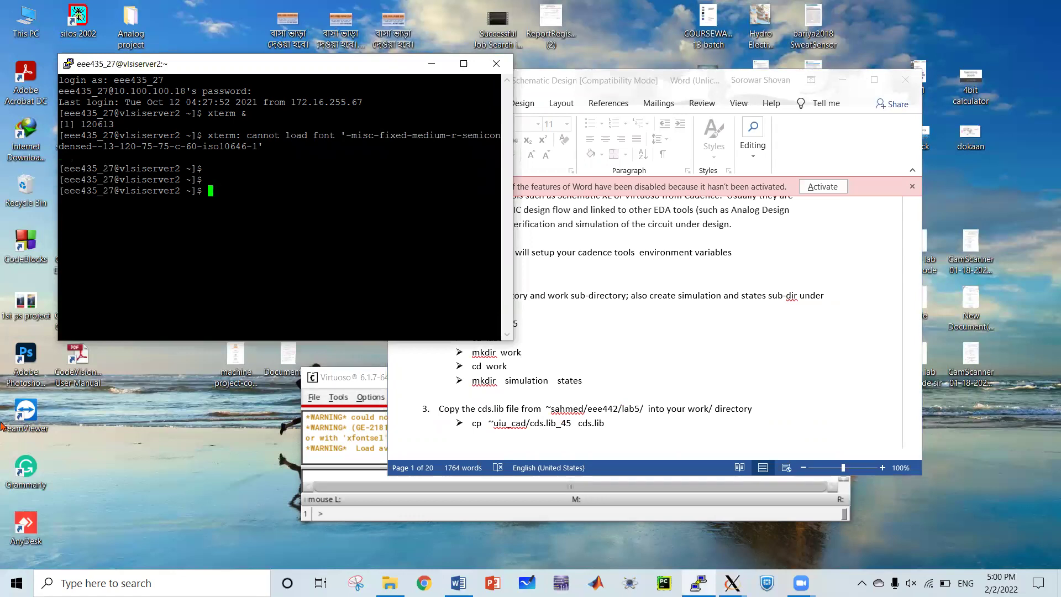
type("cp")
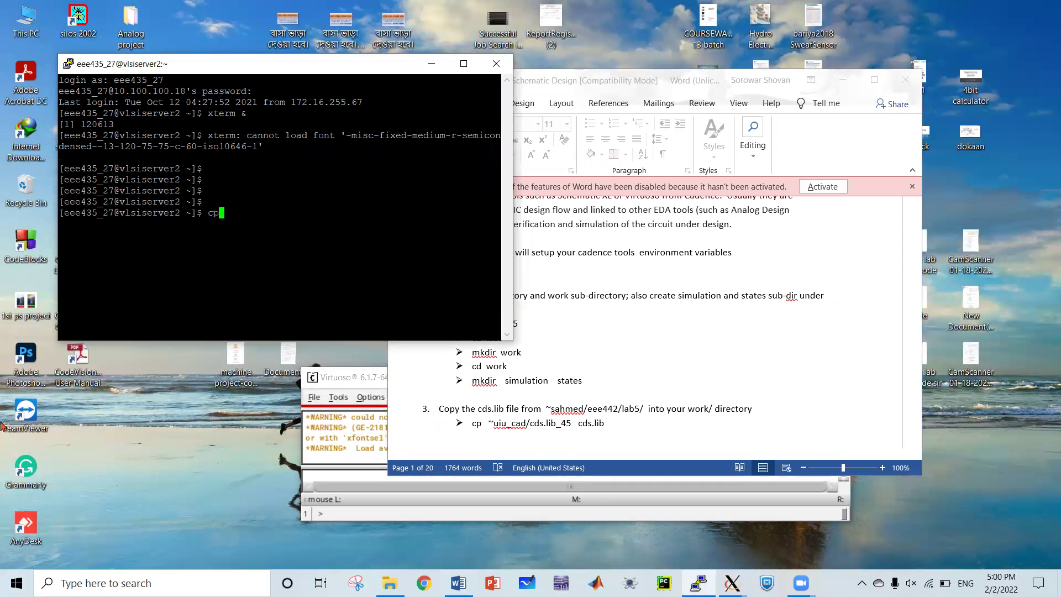
type(" ~uiu_cad/cds.lib_45 ")
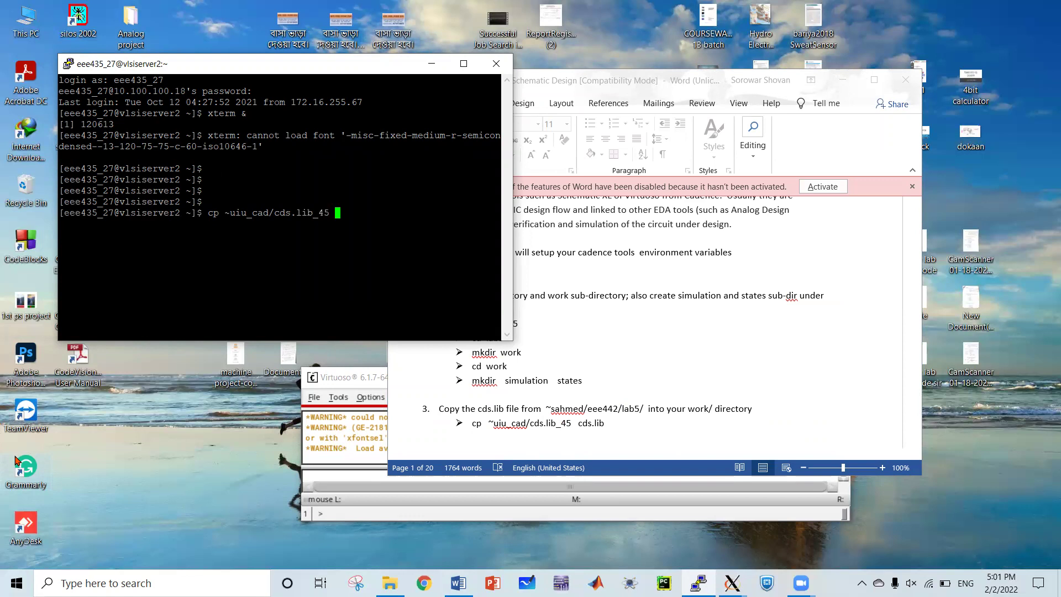
type("cds.lib")
key("Return")
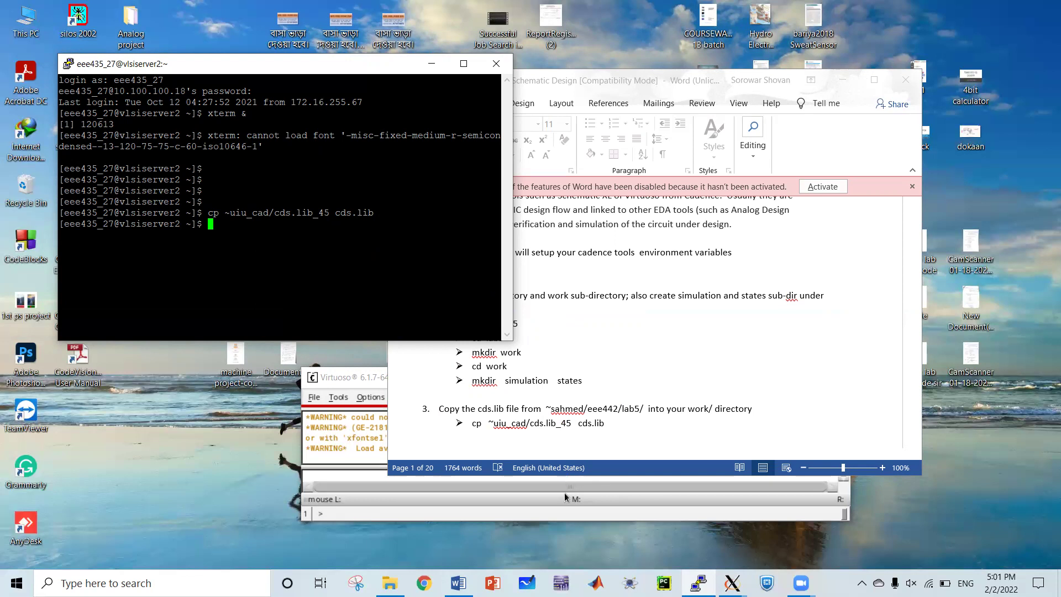
Bring back Virtuoso's minimized Open File form and close it
left_click(733, 583)
left_click(870, 545)
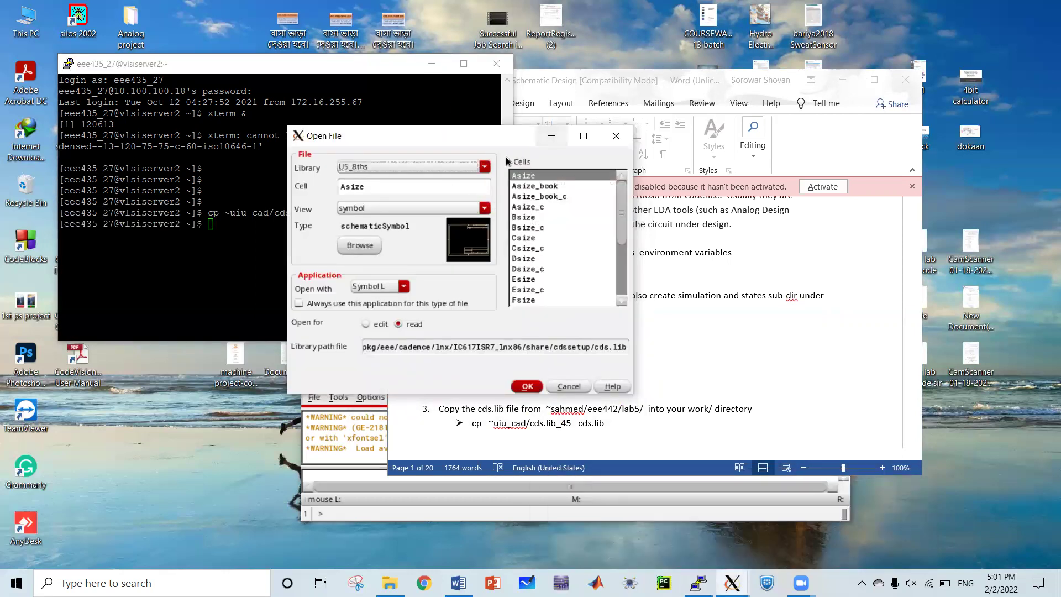
left_click(616, 135)
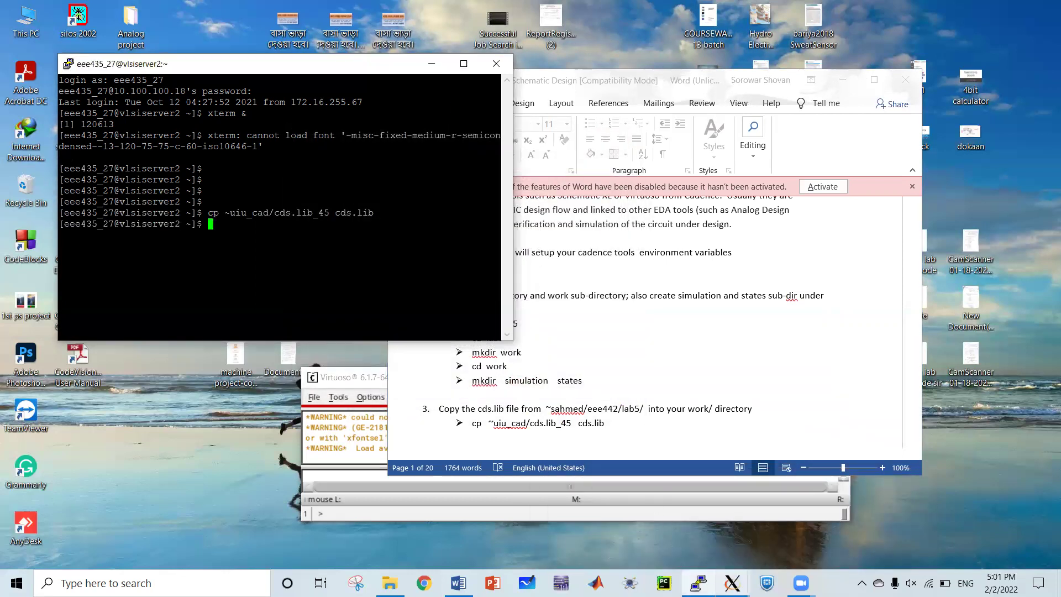
Reopen the Open File form from the Virtuoso log window, check the library list for gpdk045, and cancel the form
left_click(733, 583)
left_click(917, 544)
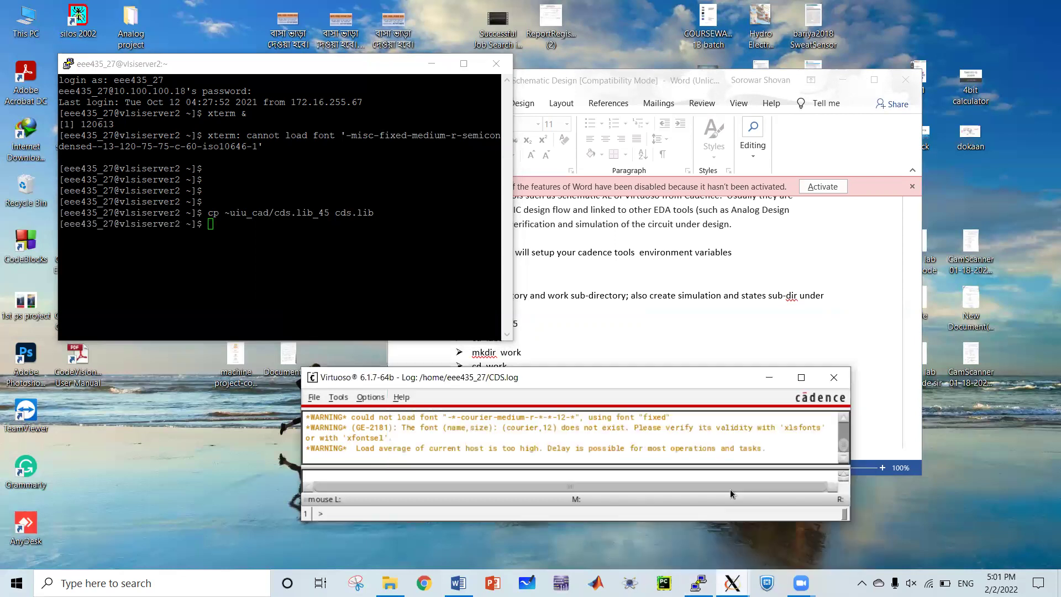
left_click(315, 397)
left_click(332, 436)
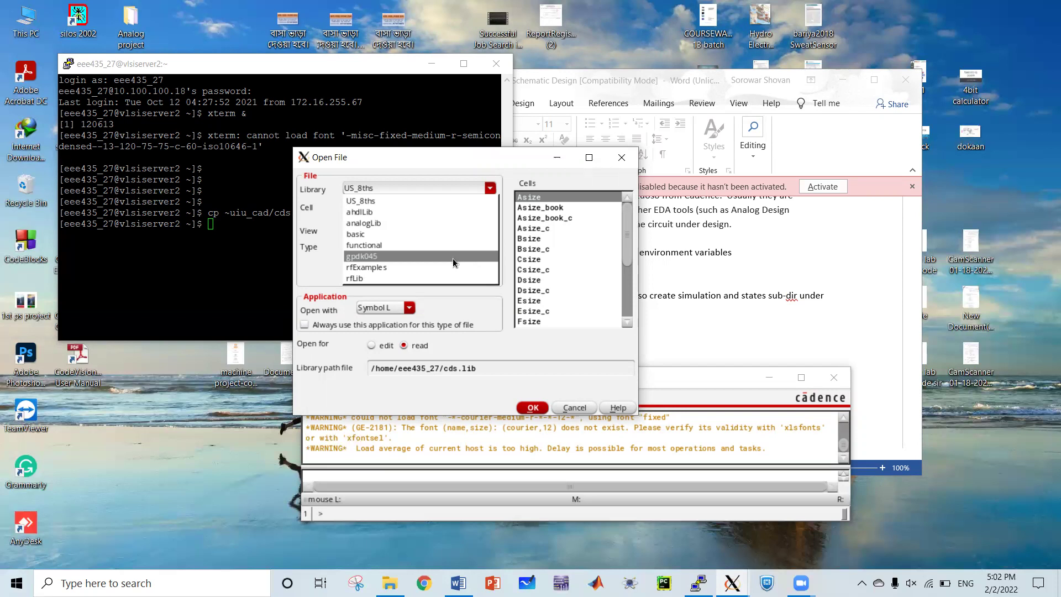
left_click(571, 409)
left_click(578, 407)
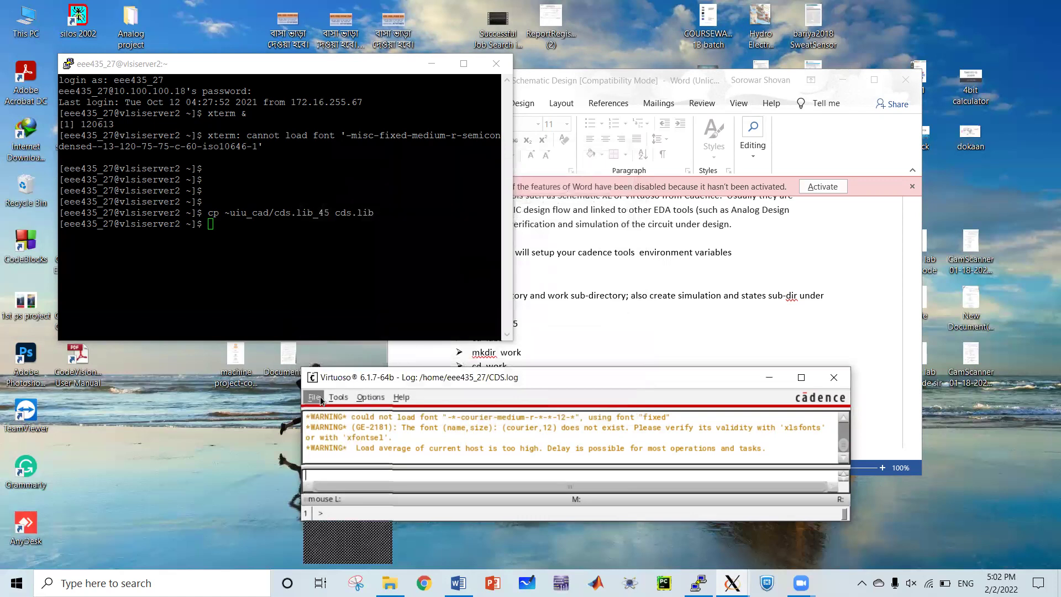
Start a new Virtuoso library and name it abc4
left_click(314, 397)
mouse_move(359, 420)
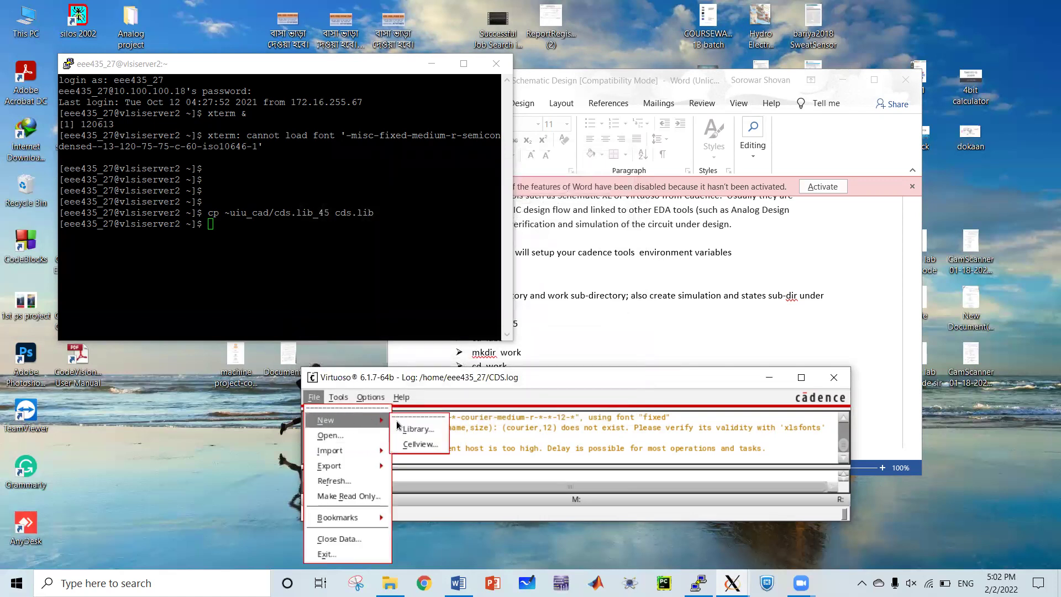
left_click(409, 429)
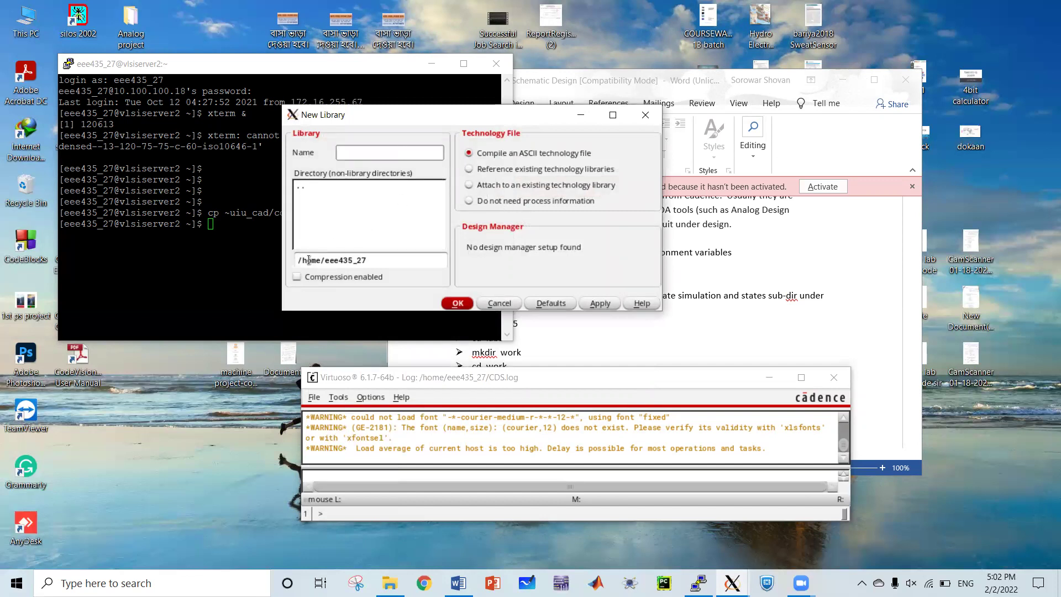
type("ab")
type("c")
type("2")
key("BackSpace")
type("4")
Create the library attached to an existing technology library, choosing gpdk045
left_click(551, 186)
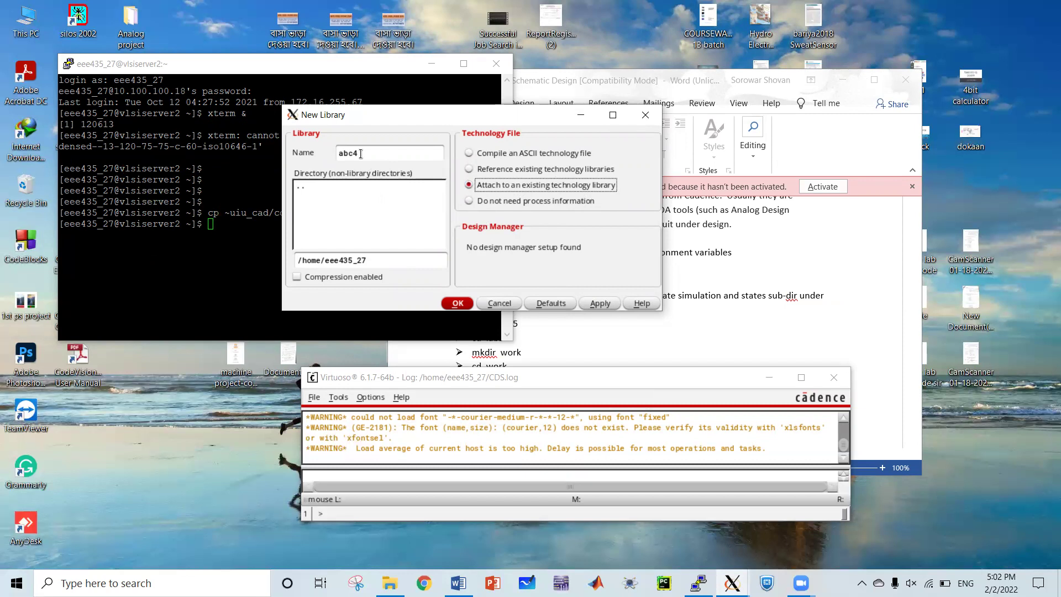
left_click(463, 304)
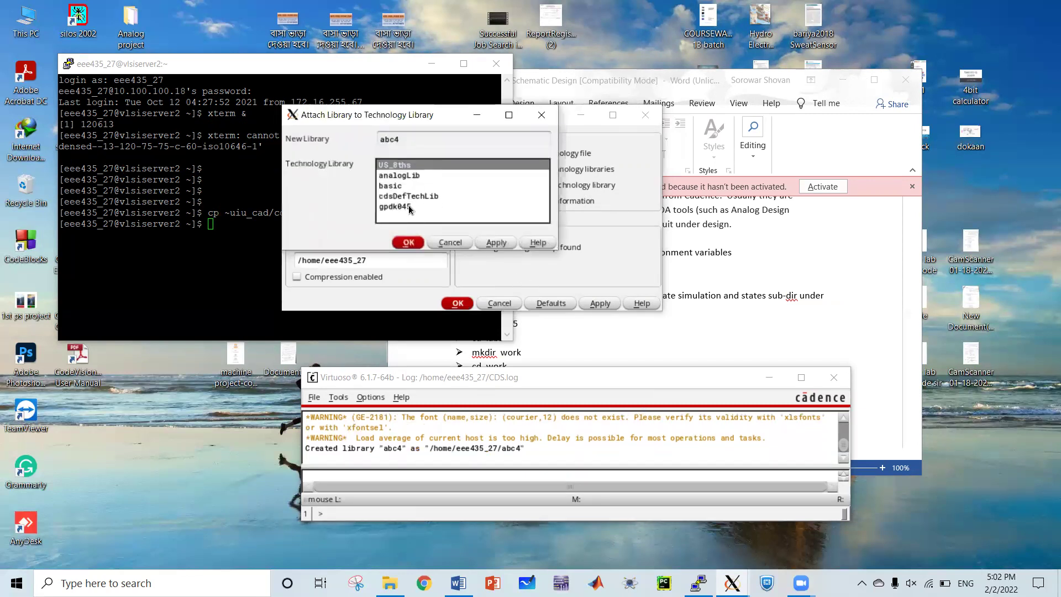
left_click(410, 207)
left_click(418, 242)
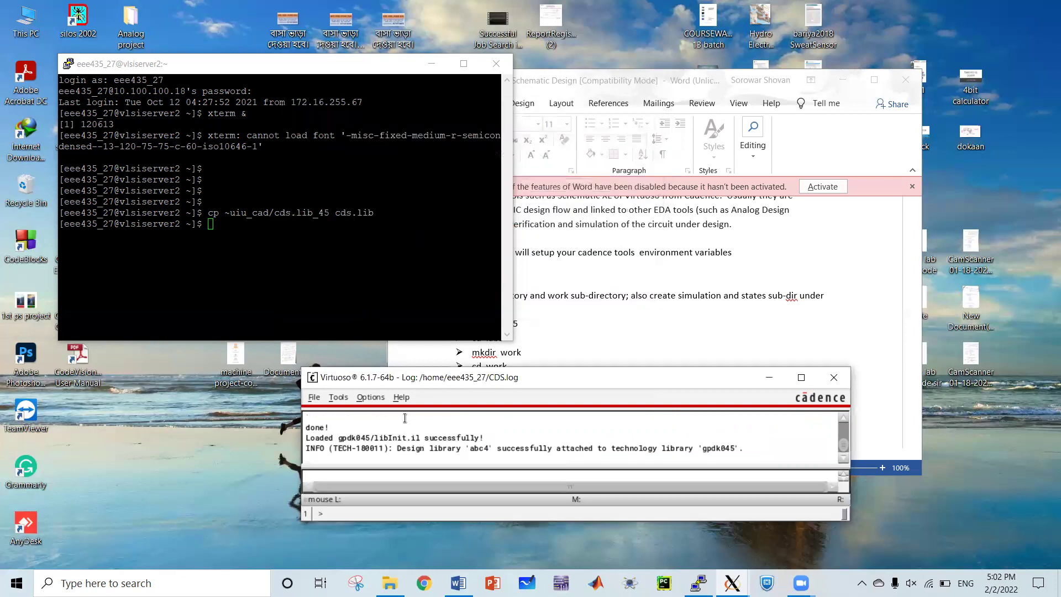
left_click(314, 397)
left_click(338, 397)
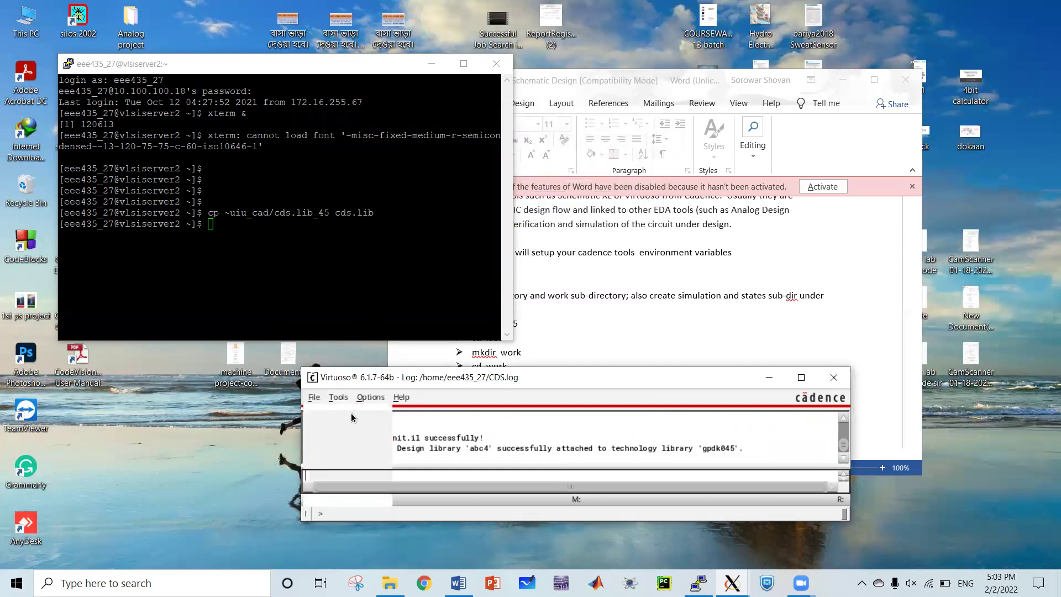
left_click(315, 401)
left_click(330, 402)
left_click(313, 400)
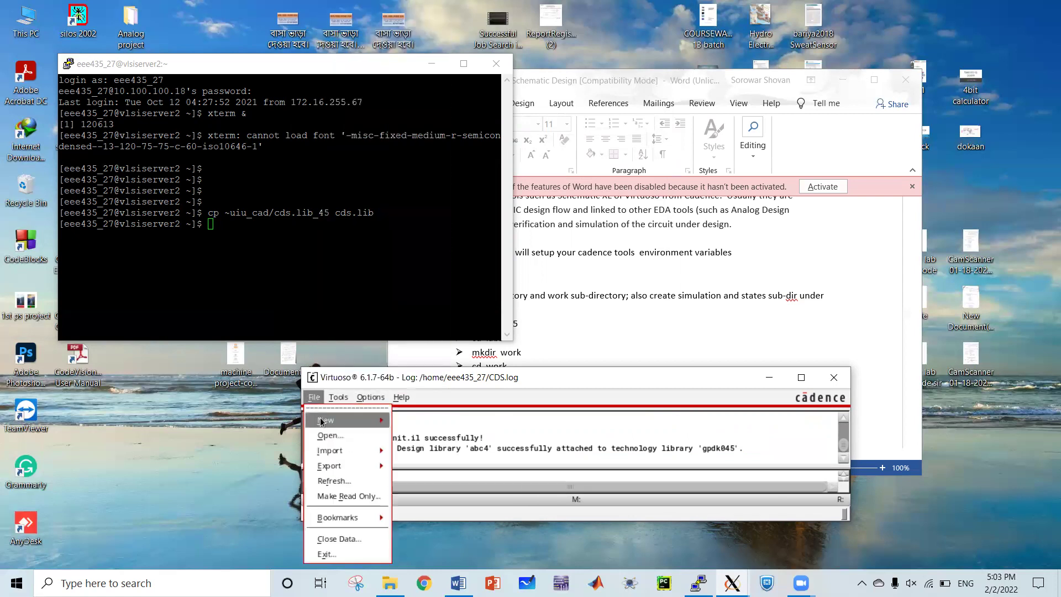
left_click(397, 429)
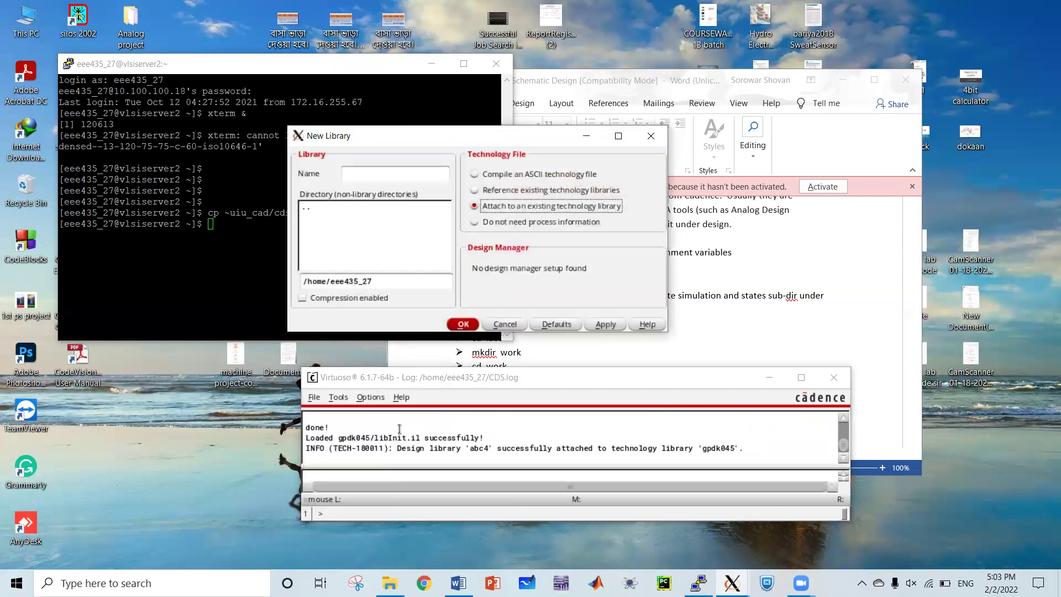
left_click(505, 325)
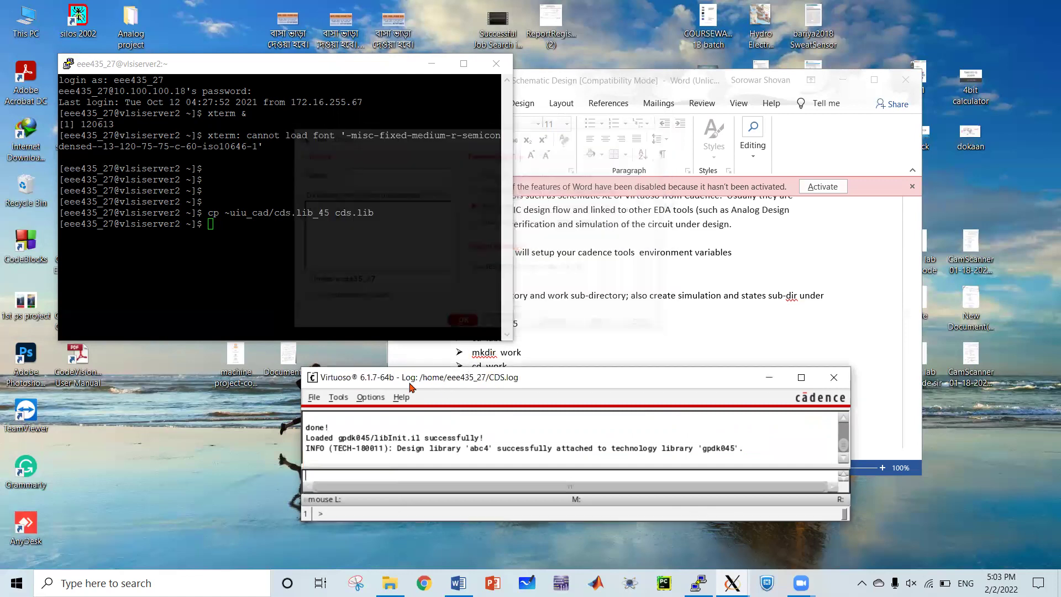
Create a schematic cellview named cs_inverter in library abc4, accepting the Virtuoso_Schematic_Editor_XL license, and maximize the schematic editor window
left_click(314, 398)
mouse_move(360, 421)
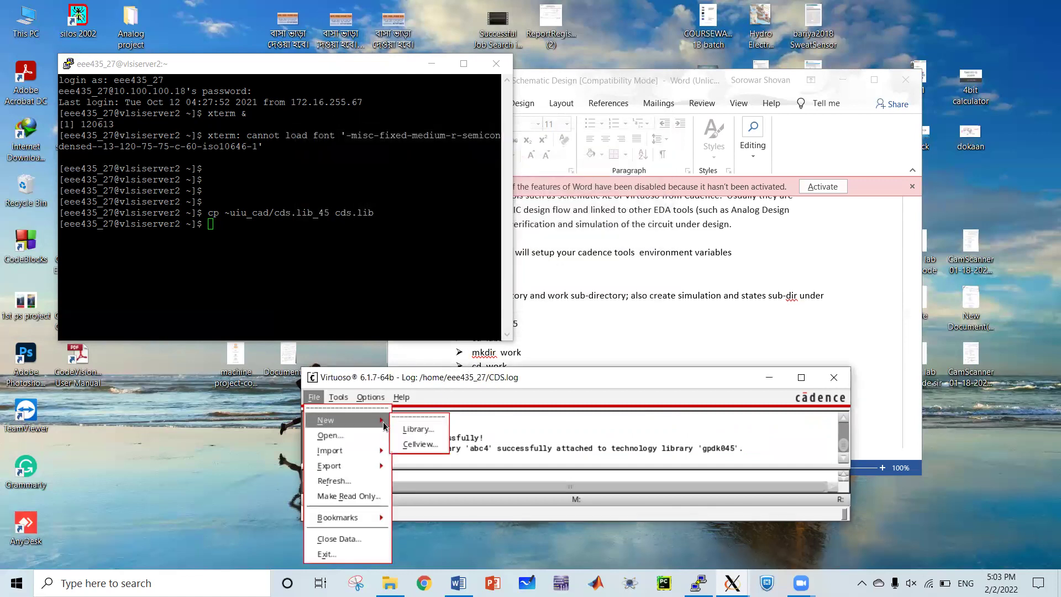
left_click(410, 443)
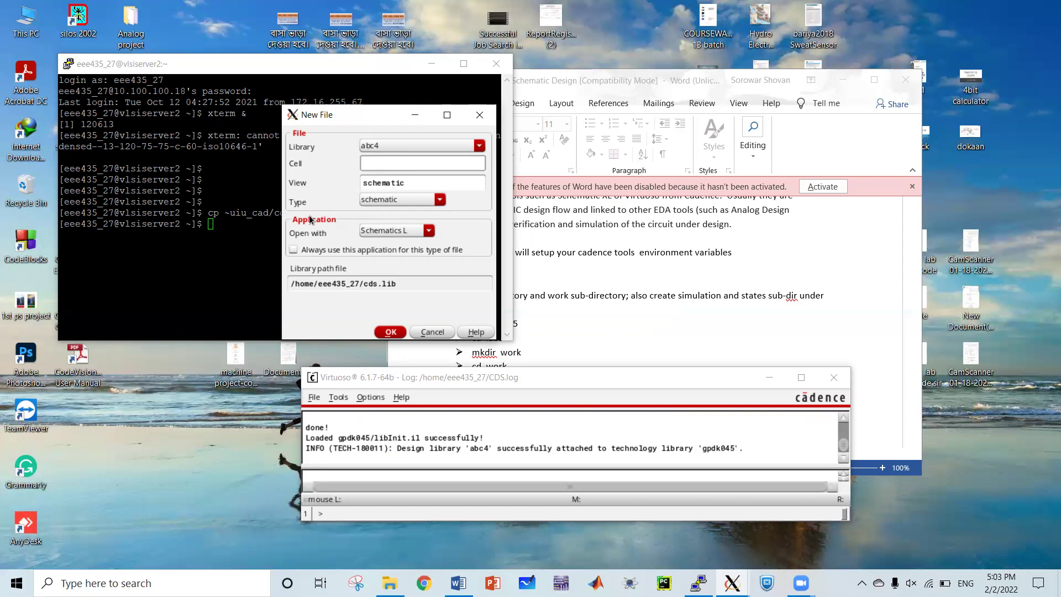
type("cs_inverter")
key("Return")
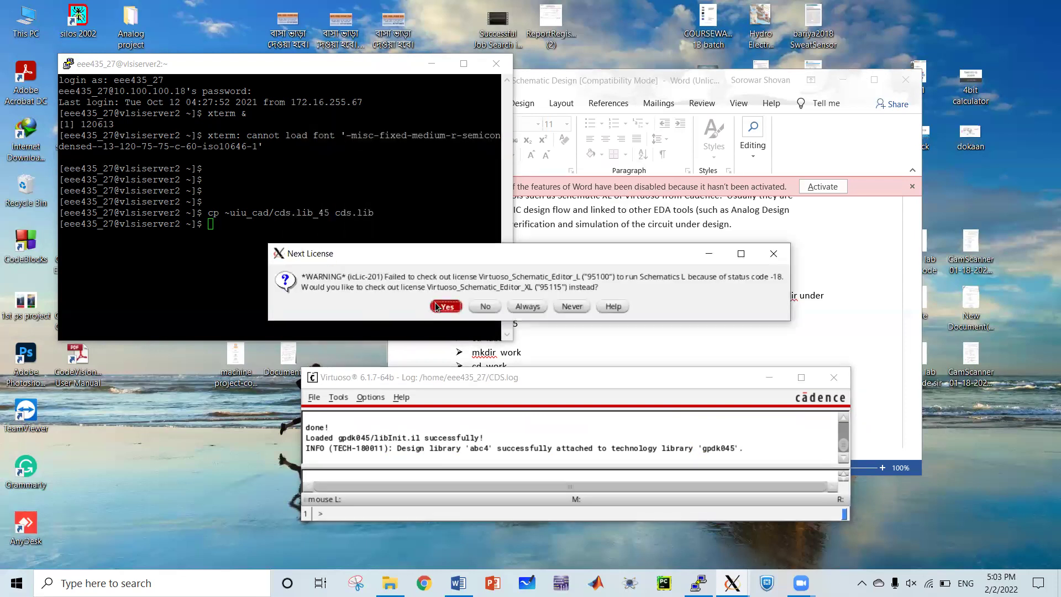
left_click(446, 306)
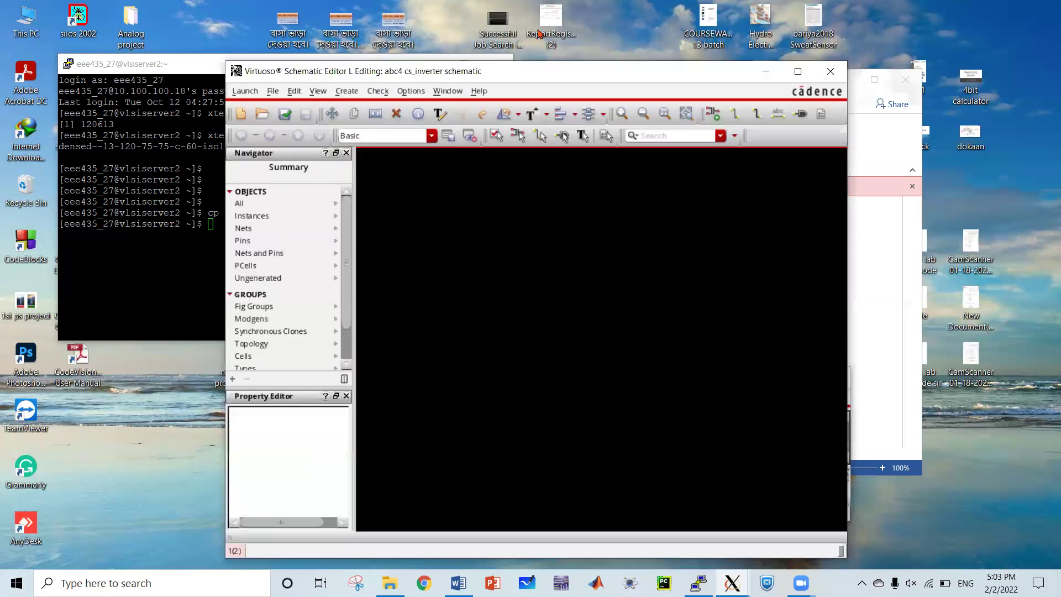
left_click(797, 71)
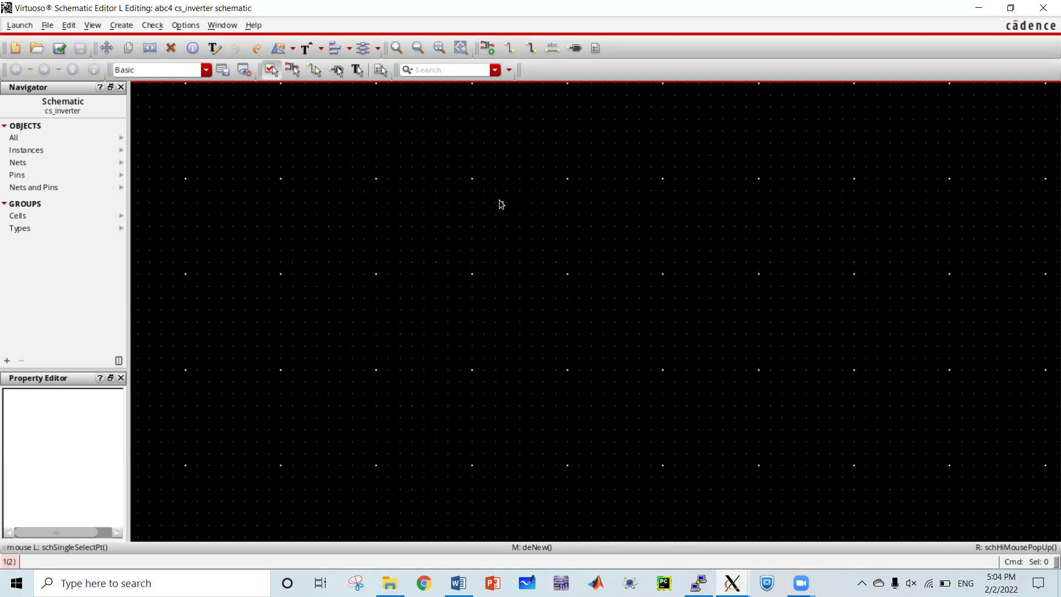
Place a pmos1v symbol instance from the gpdk045 library in the upper middle of the schematic
key("i")
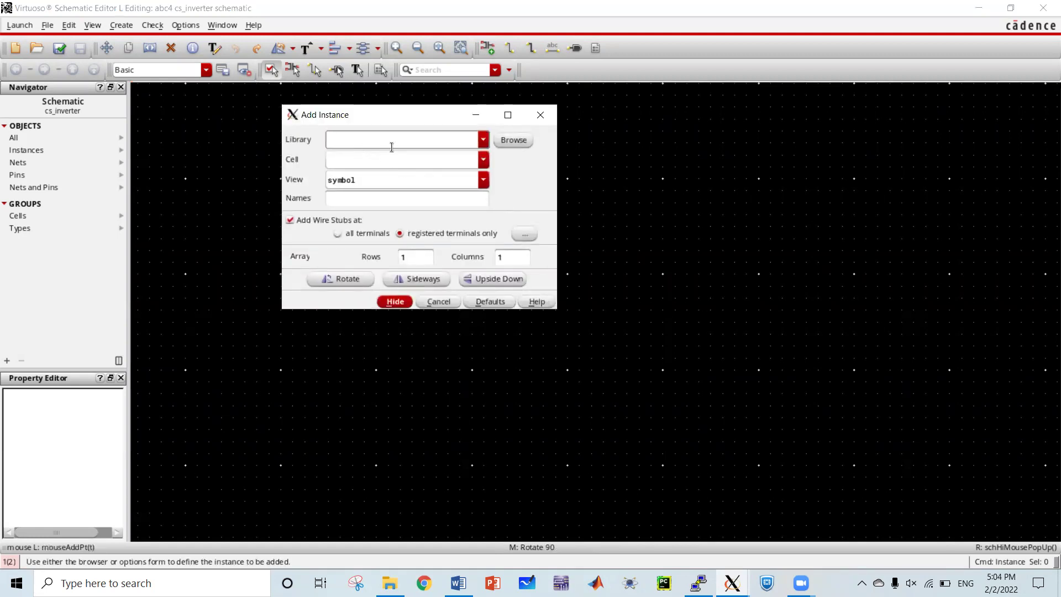
left_click(482, 141)
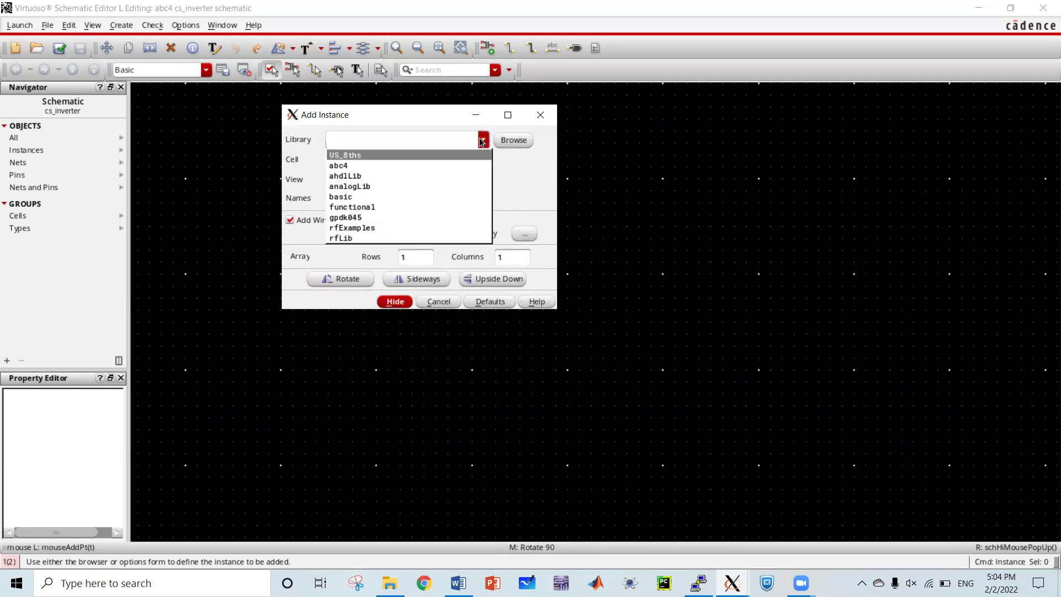
left_click(389, 216)
left_click(363, 159)
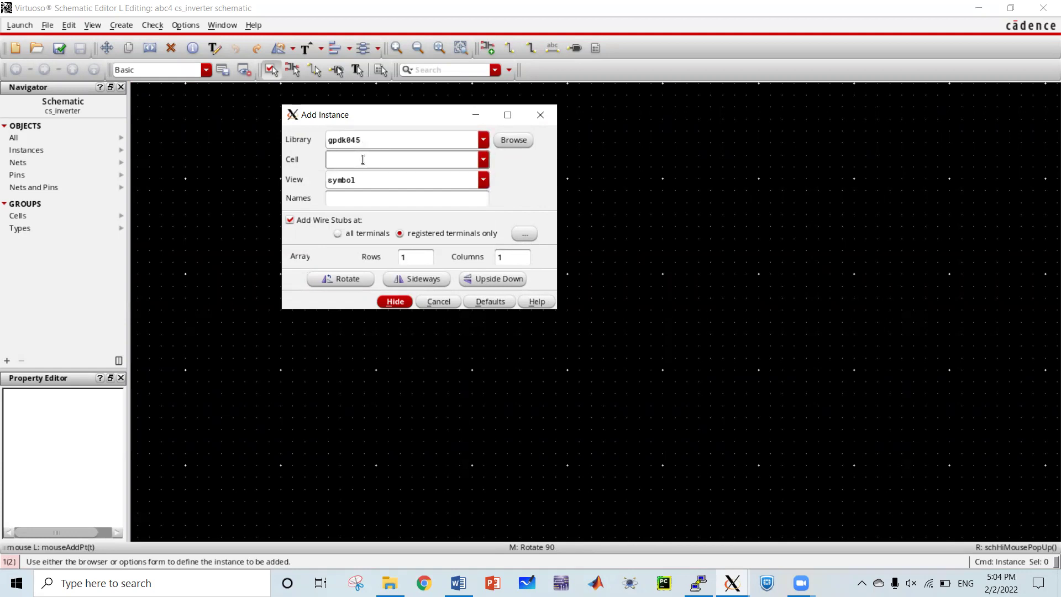
type("pmos1v")
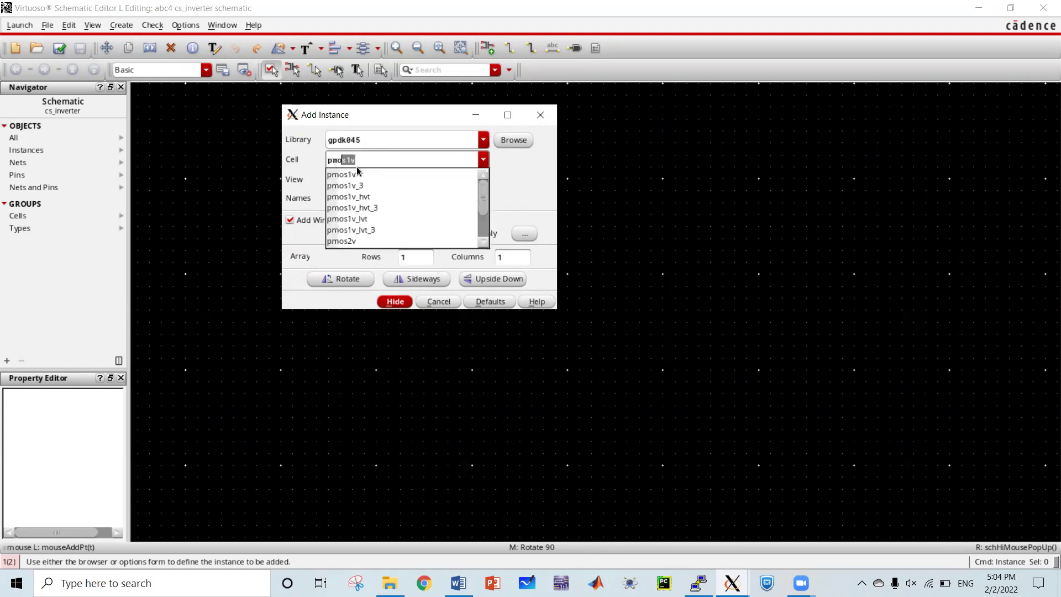
left_click(357, 174)
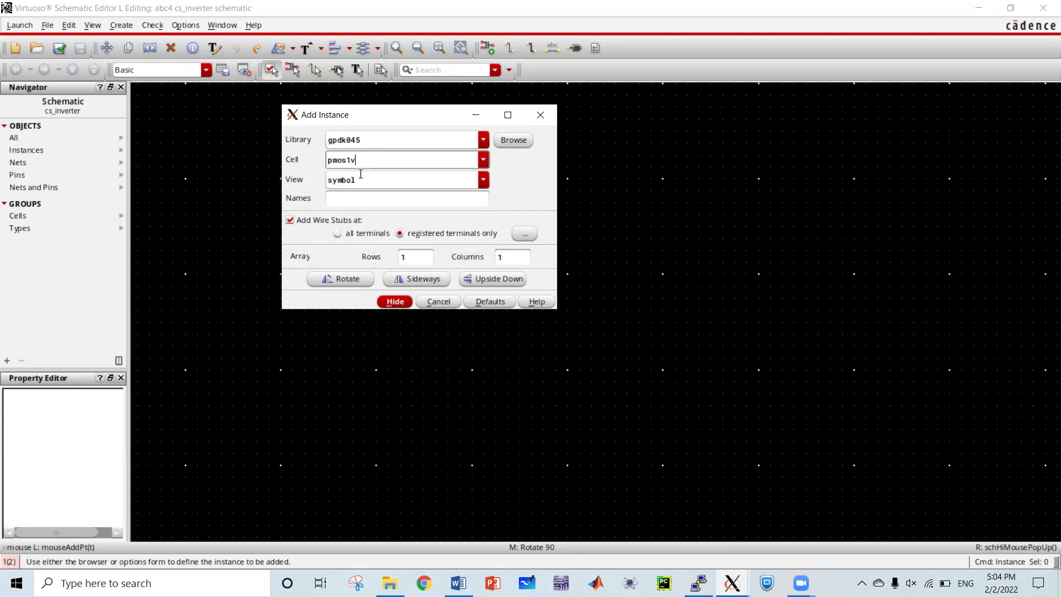
left_click(394, 302)
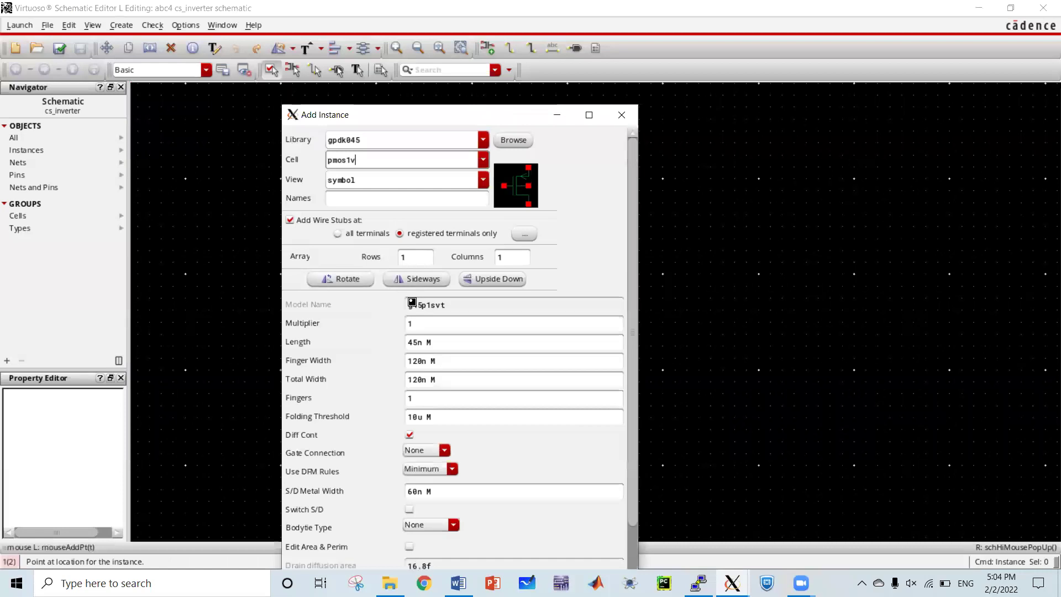
left_click(553, 194)
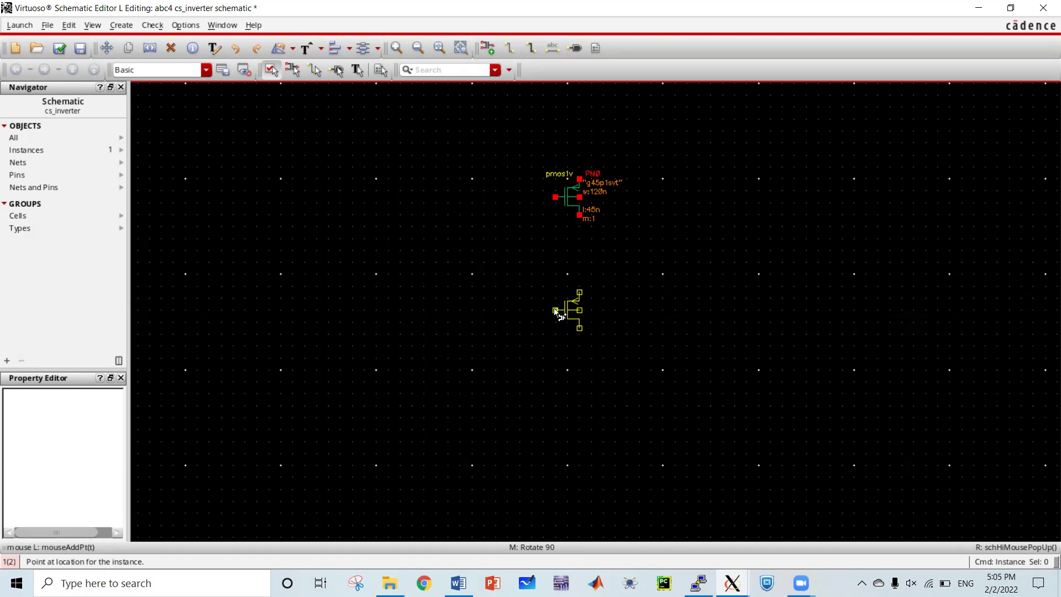
key("Escape")
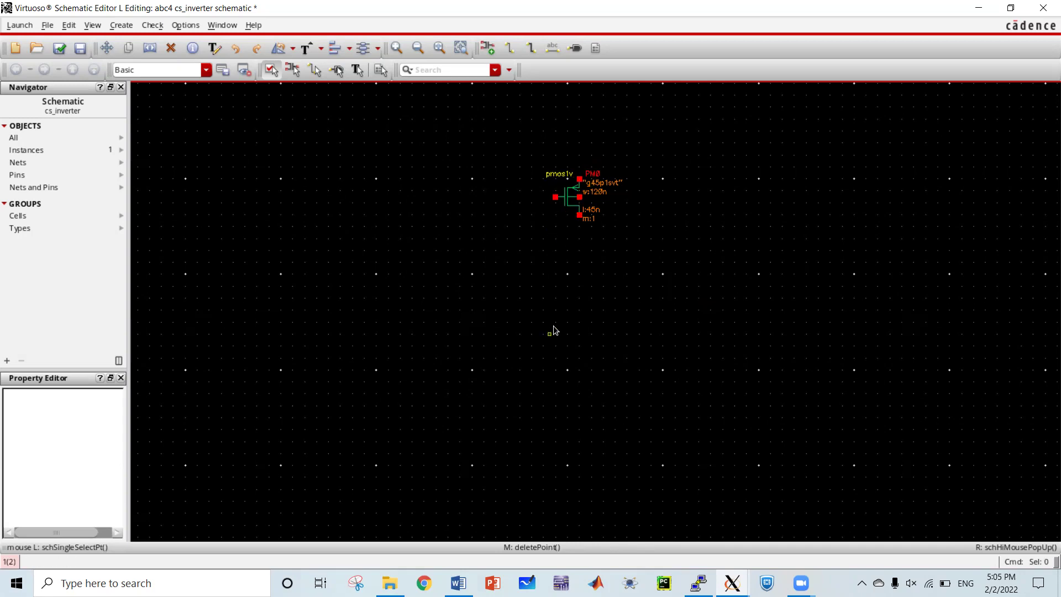
Place an nmos1v symbol instance from gpdk045 directly below the PMOS transistor
key("i")
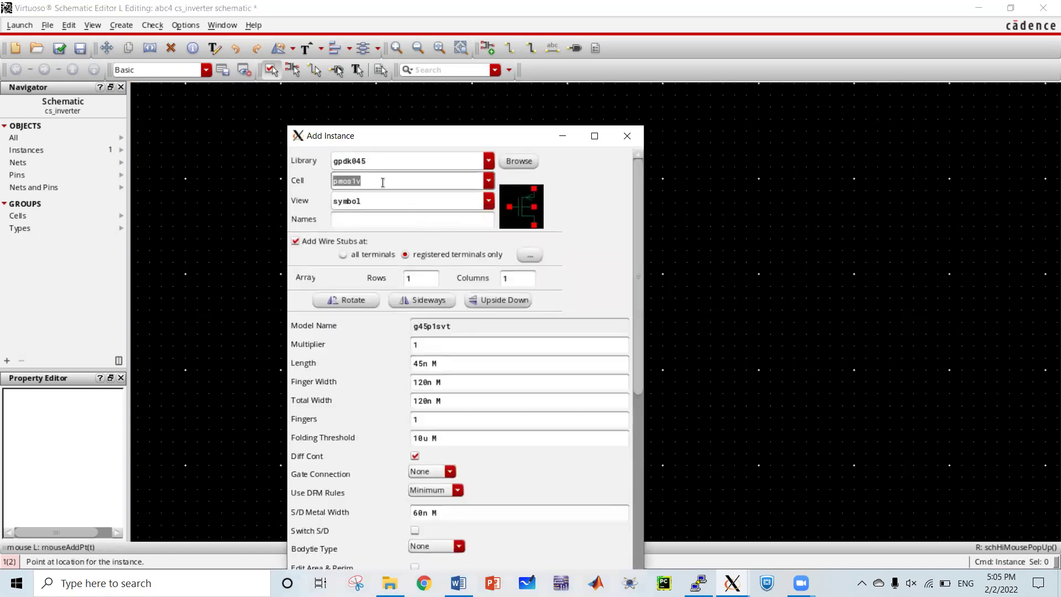
type("nmos1v")
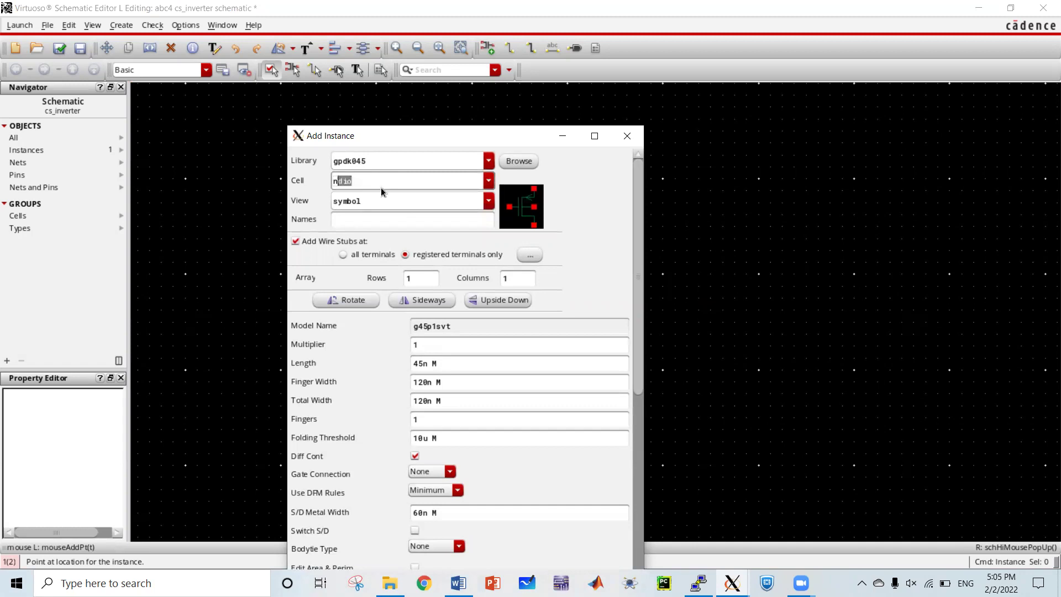
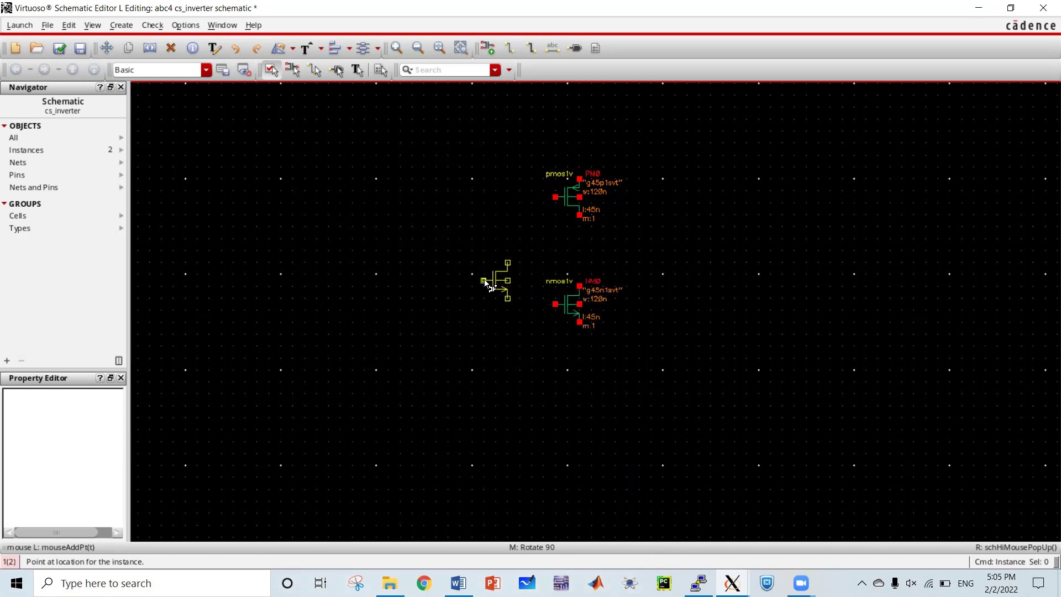
Create input pins vdd, vss and A, placing vdd above the PMOS, vss below the NMOS, and A left of the transistors
key("p")
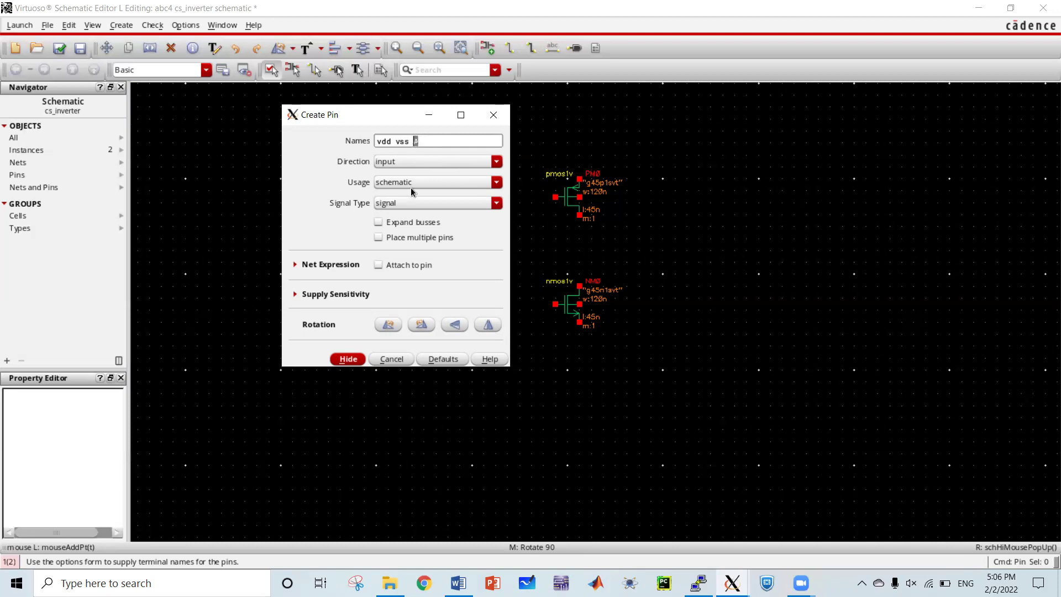
left_click(348, 359)
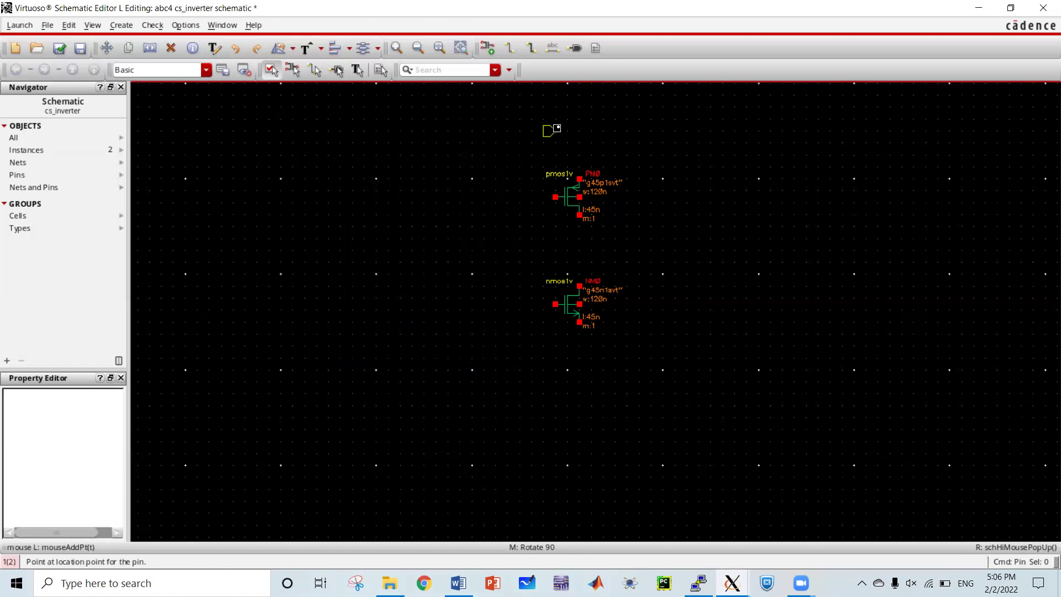
left_click(554, 131)
left_click(566, 363)
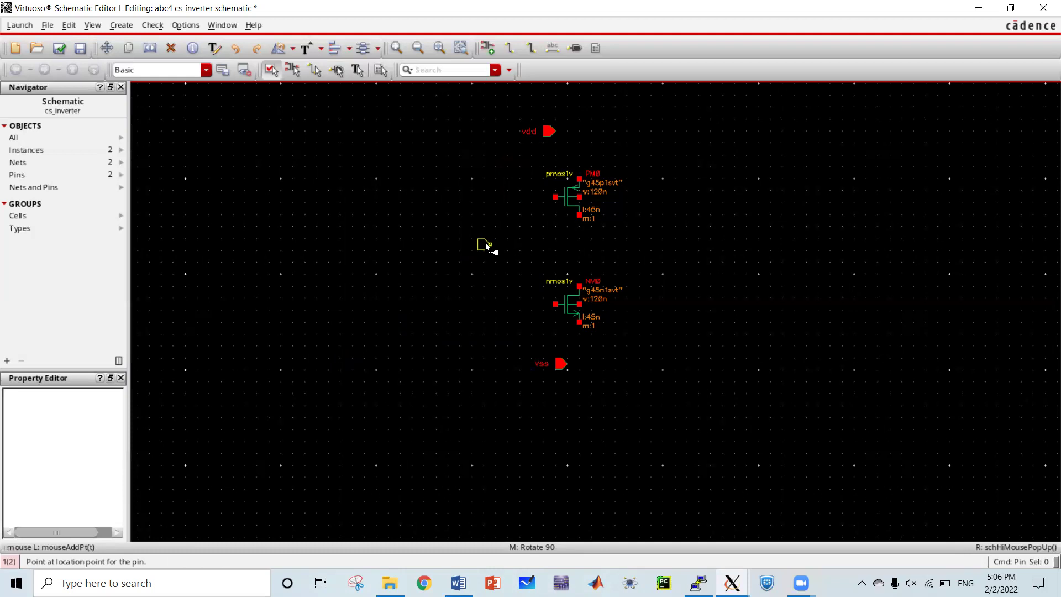
left_click(485, 243)
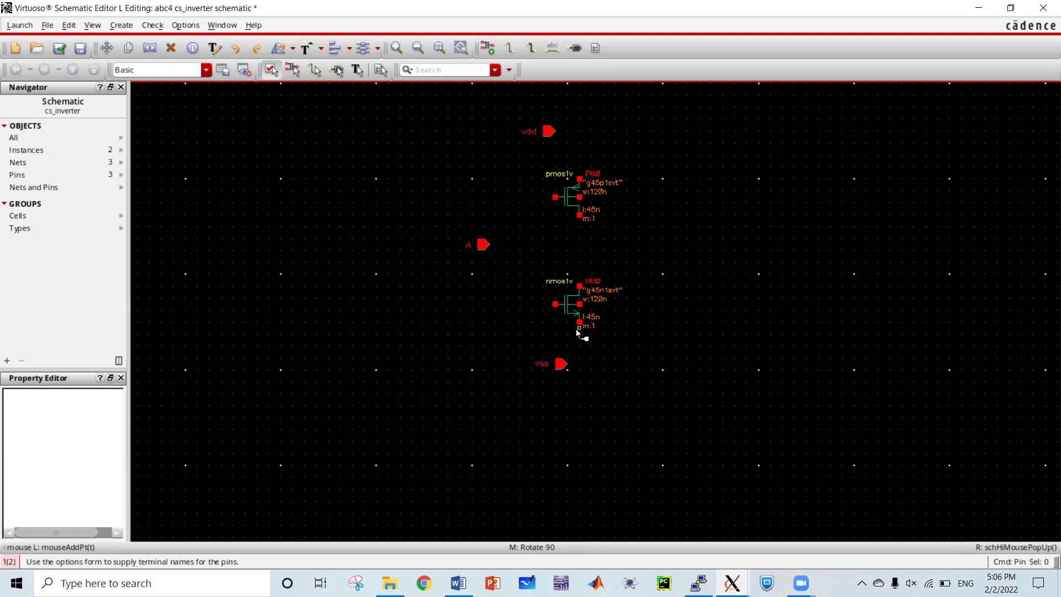
Create an output pin named Out and place it right of the transistors, level with pin A
left_click(416, 181)
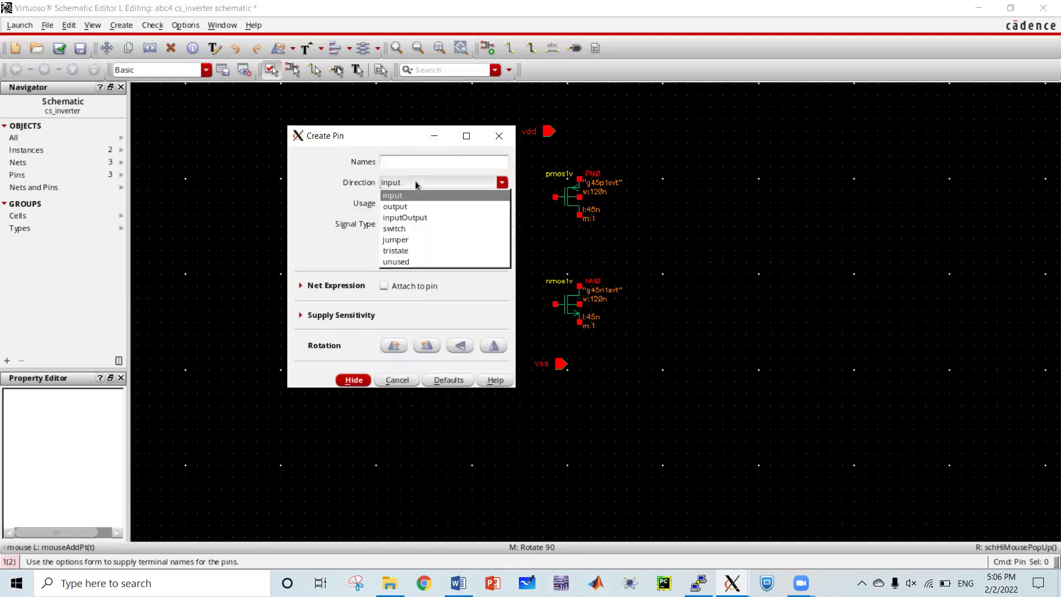
left_click(418, 196)
left_click(420, 186)
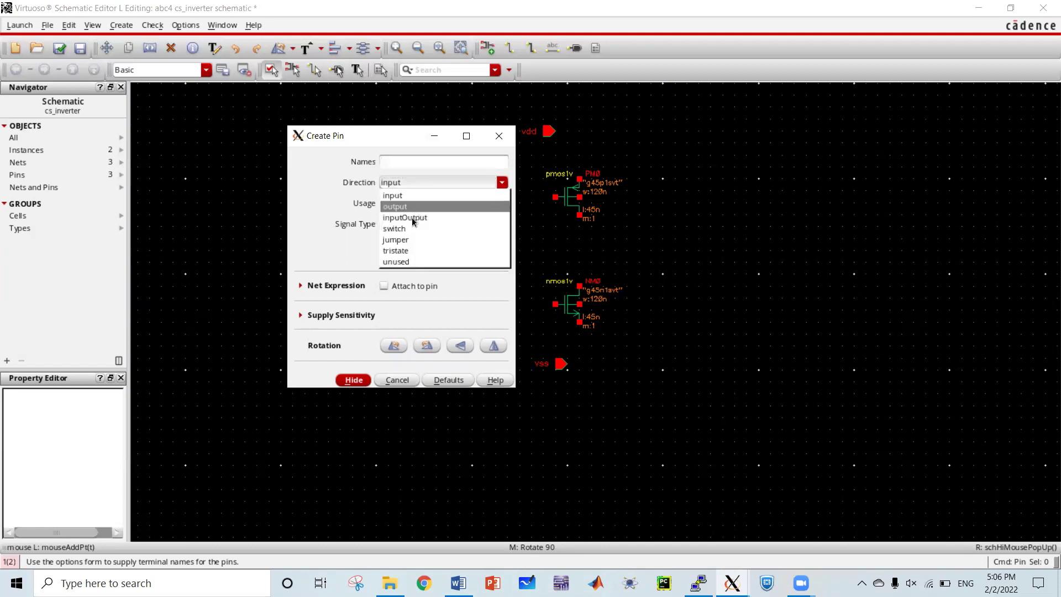
left_click(415, 205)
left_click(422, 161)
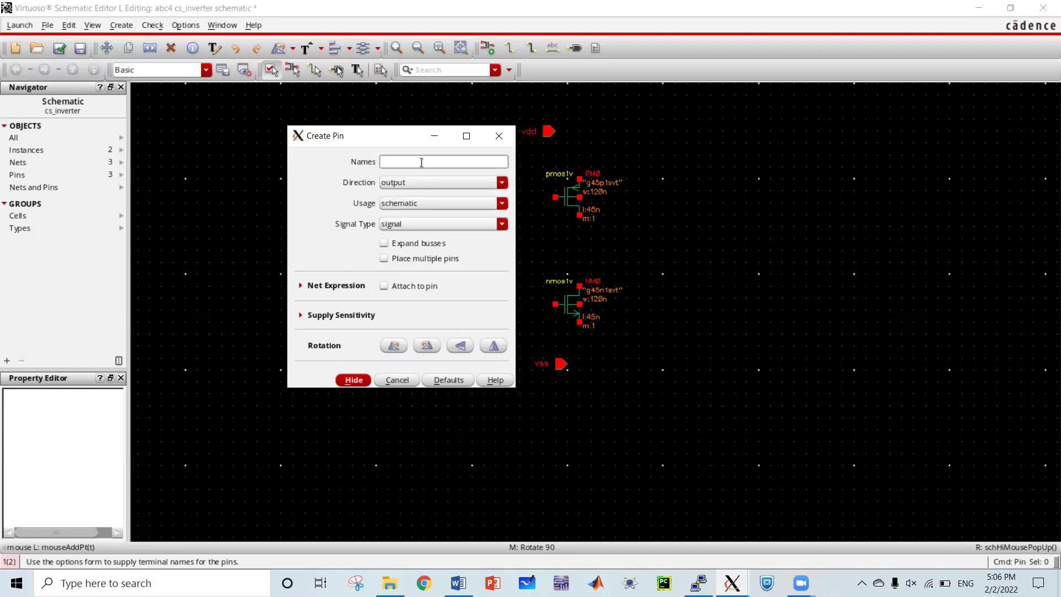
type("Out")
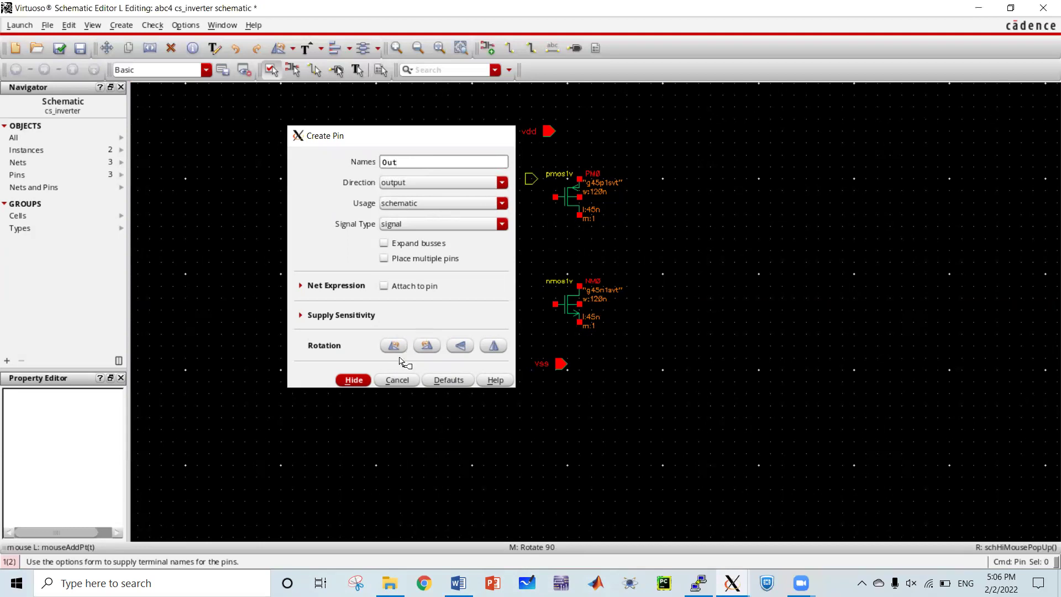
key("Return")
left_click(661, 245)
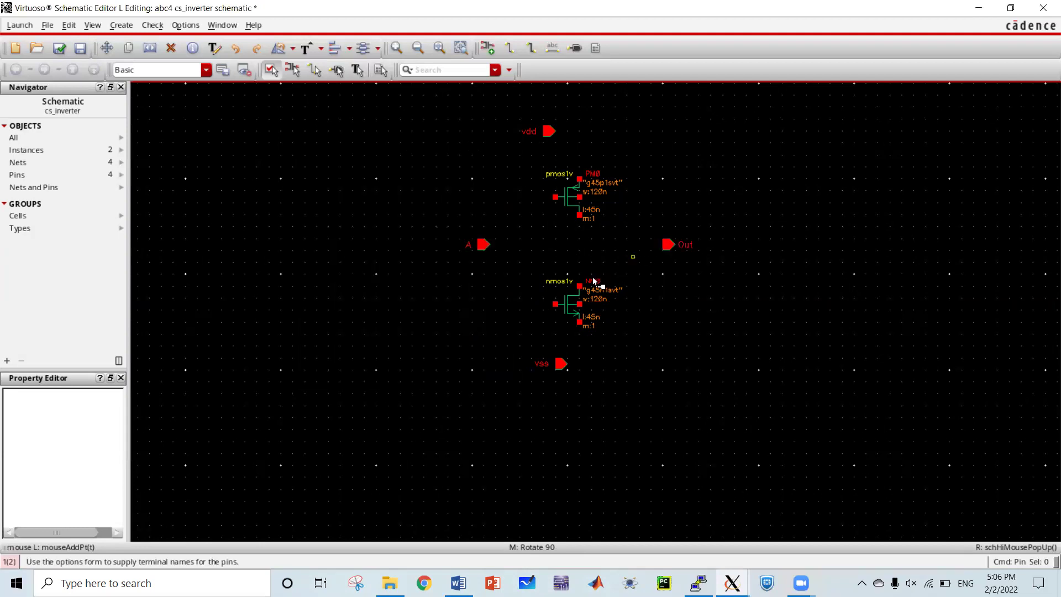
key("Escape")
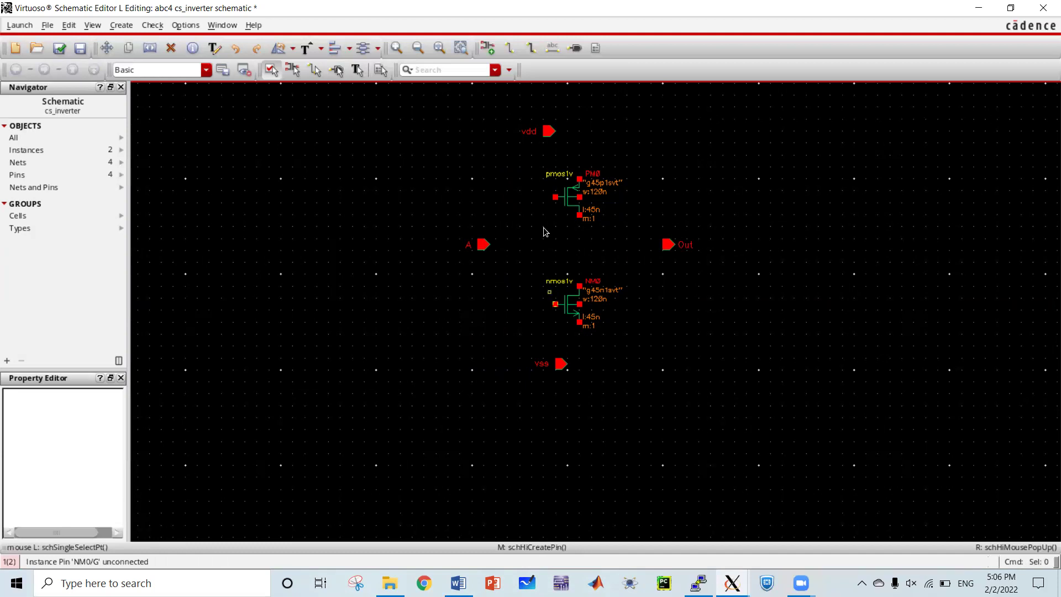
Wire the PMOS and NMOS gates together and connect the PMOS source to the vdd pin
left_click(555, 199)
left_click(556, 304)
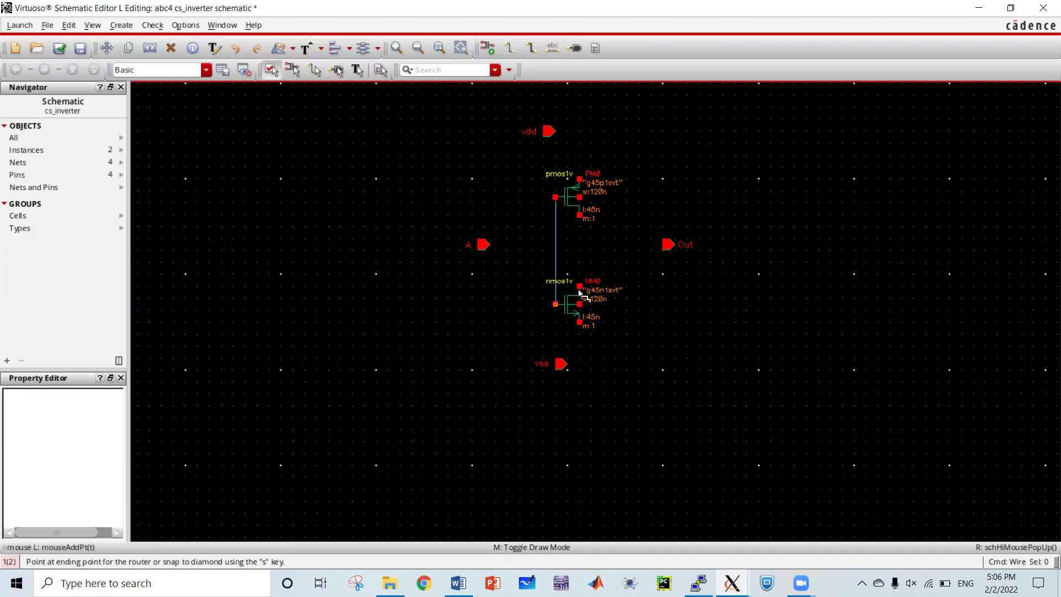
left_click(579, 179)
left_click(549, 131)
Wire the NMOS source to the vss pin
scroll(552, 136, "up", 2, "ctrl")
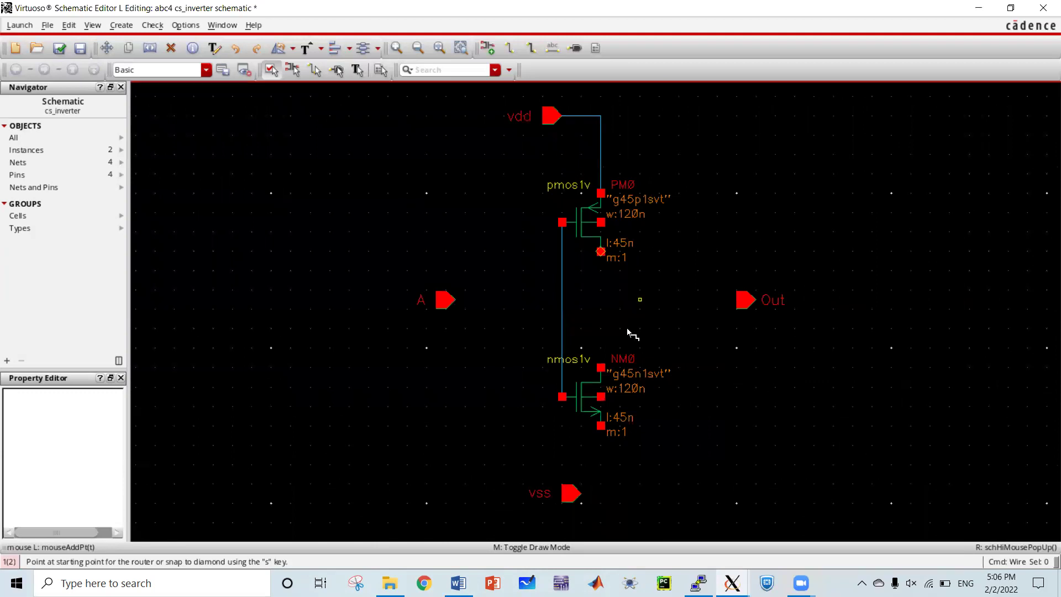
left_click(600, 426)
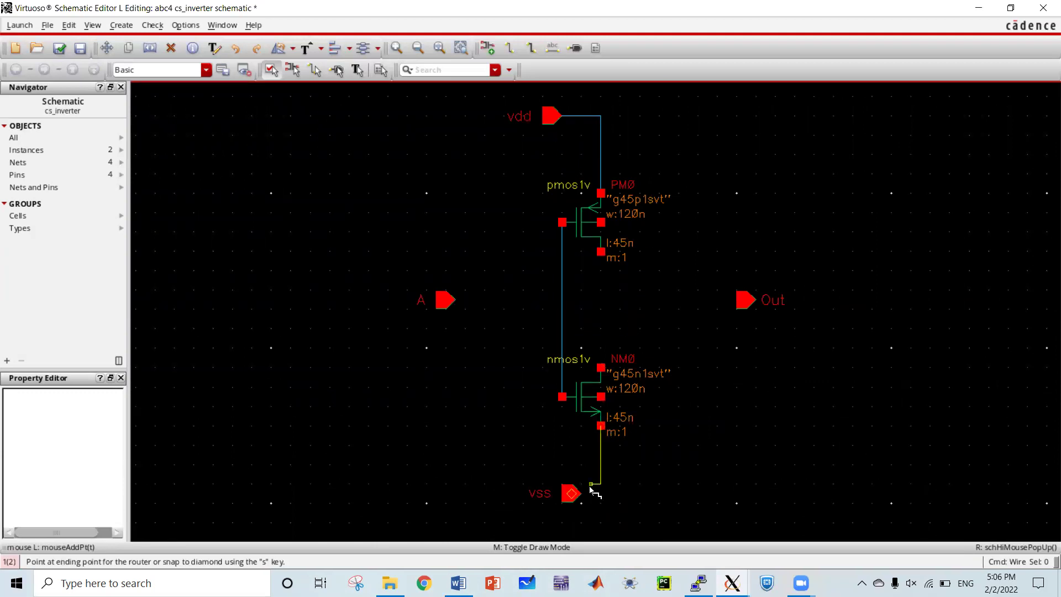
left_click(572, 492)
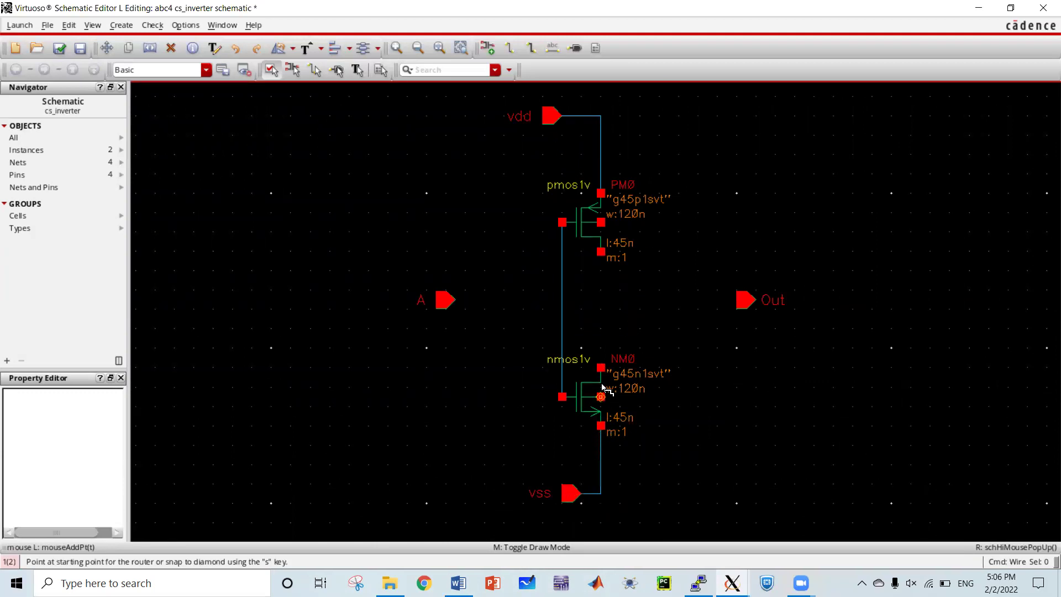
Wire pin A to the shared gate net, and the Out pin to the joined PMOS and NMOS drains
left_click(563, 300)
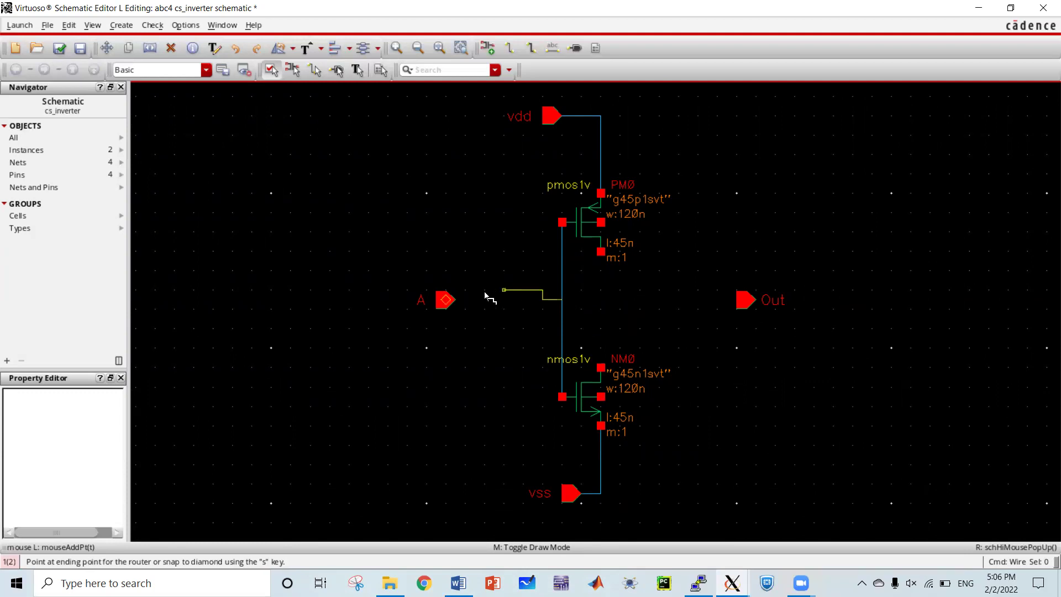
left_click(446, 300)
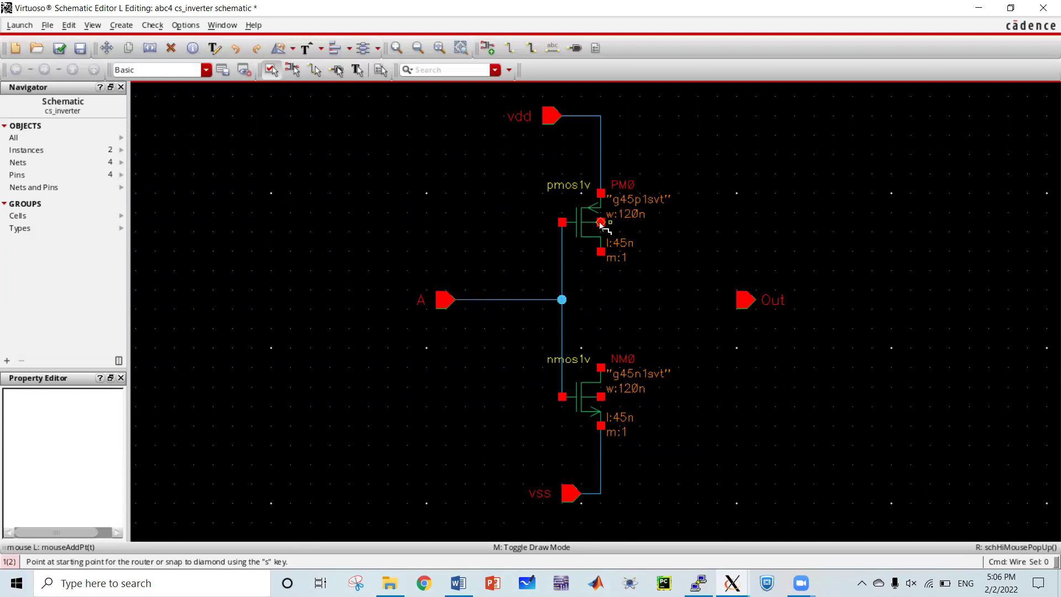
left_click(601, 252)
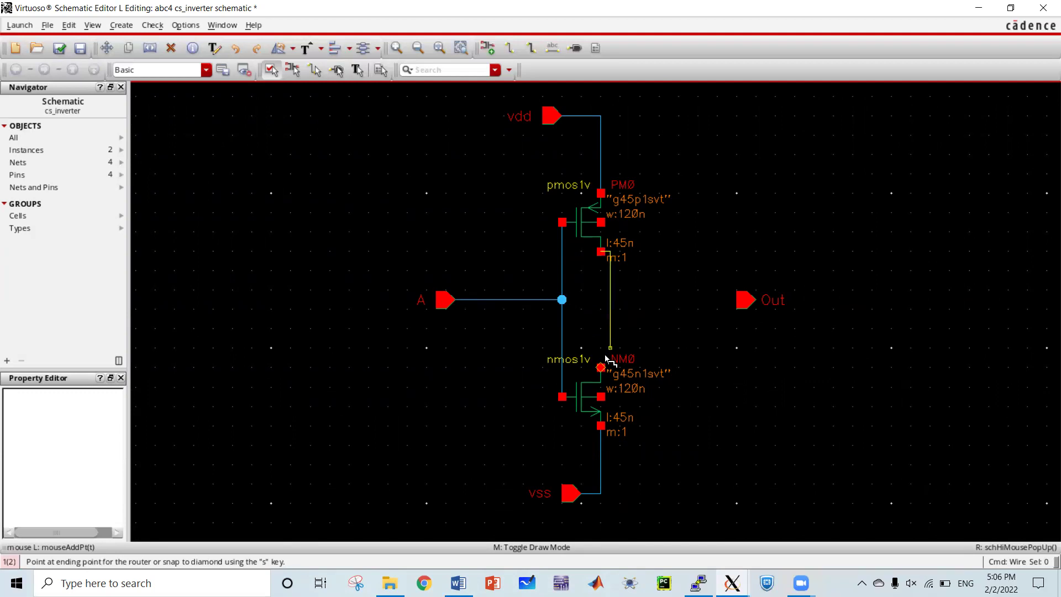
left_click(601, 367)
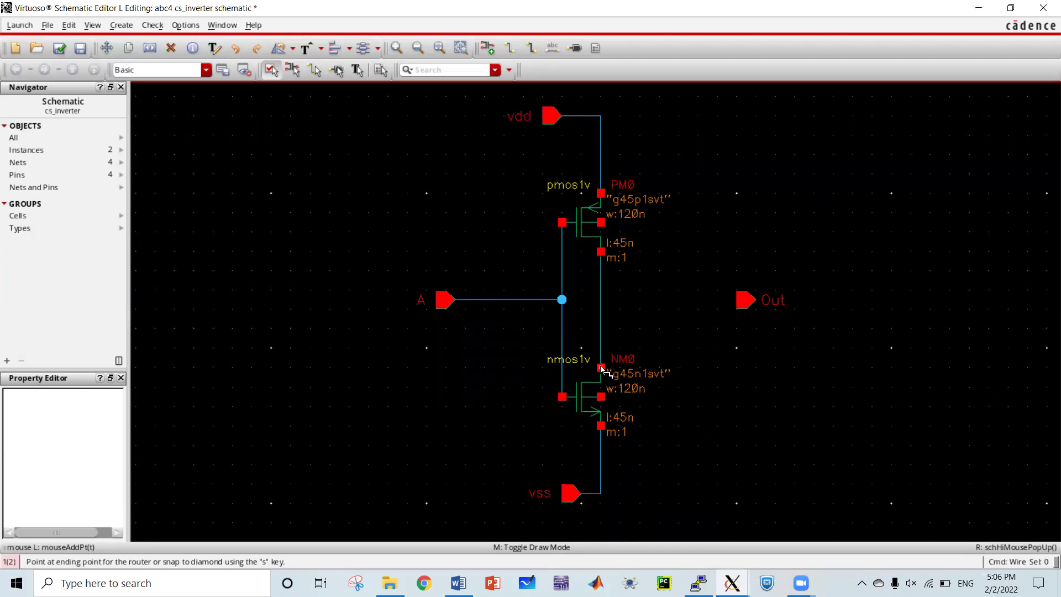
left_click(740, 304)
left_click(602, 300)
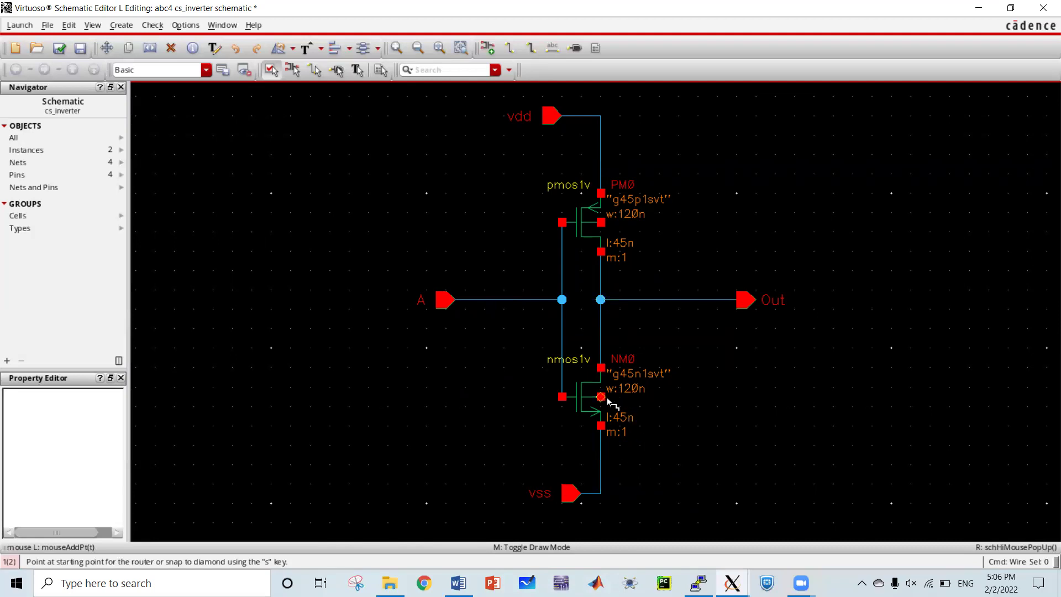
Wire the NMOS body terminal to the vss net and the PMOS body terminal to the vdd net
left_click(601, 397)
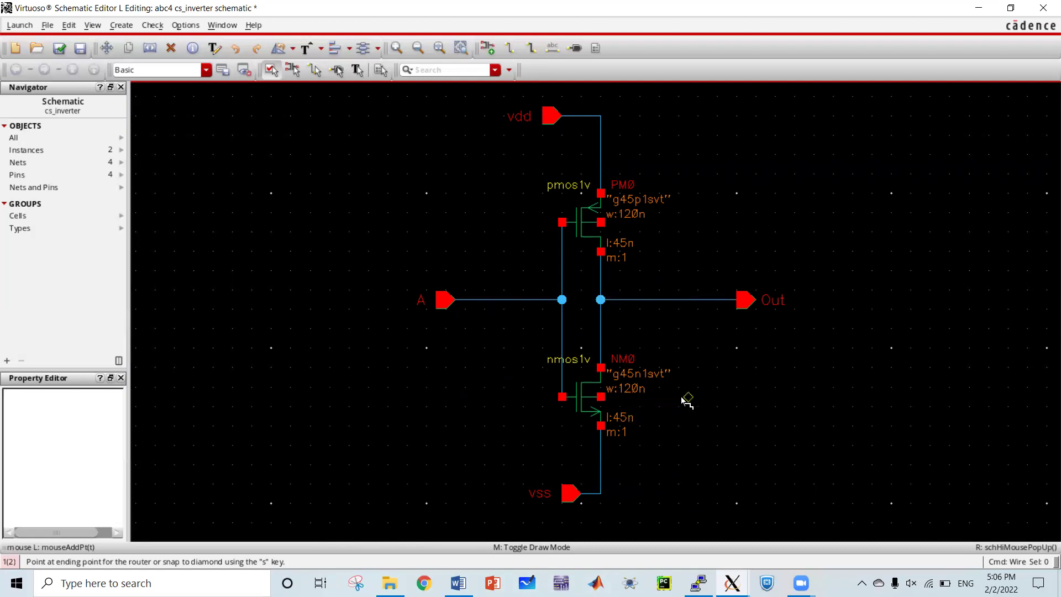
left_click(601, 454)
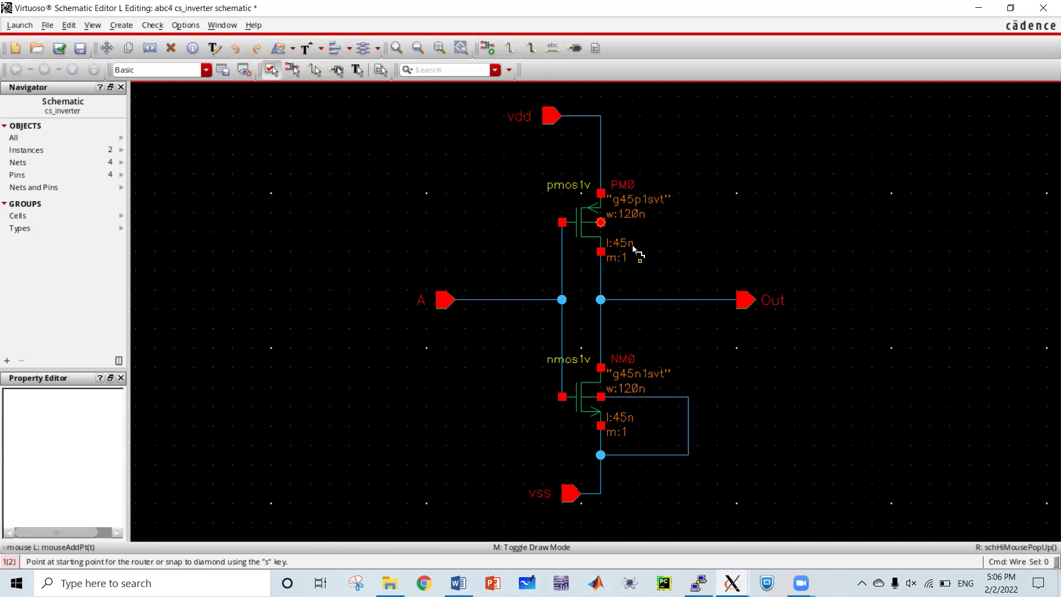
left_click(601, 223)
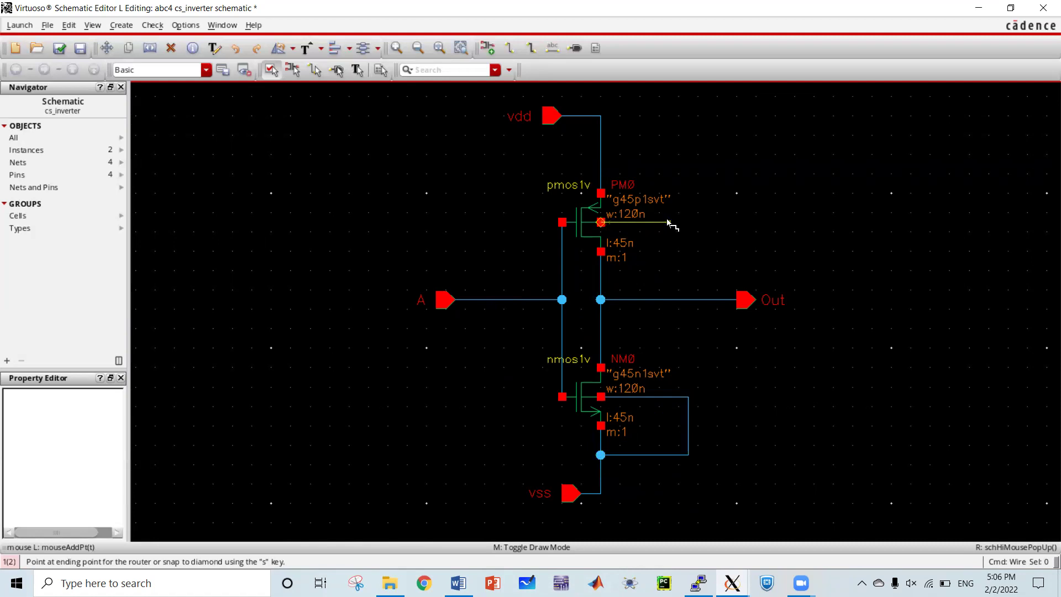
left_click(601, 146)
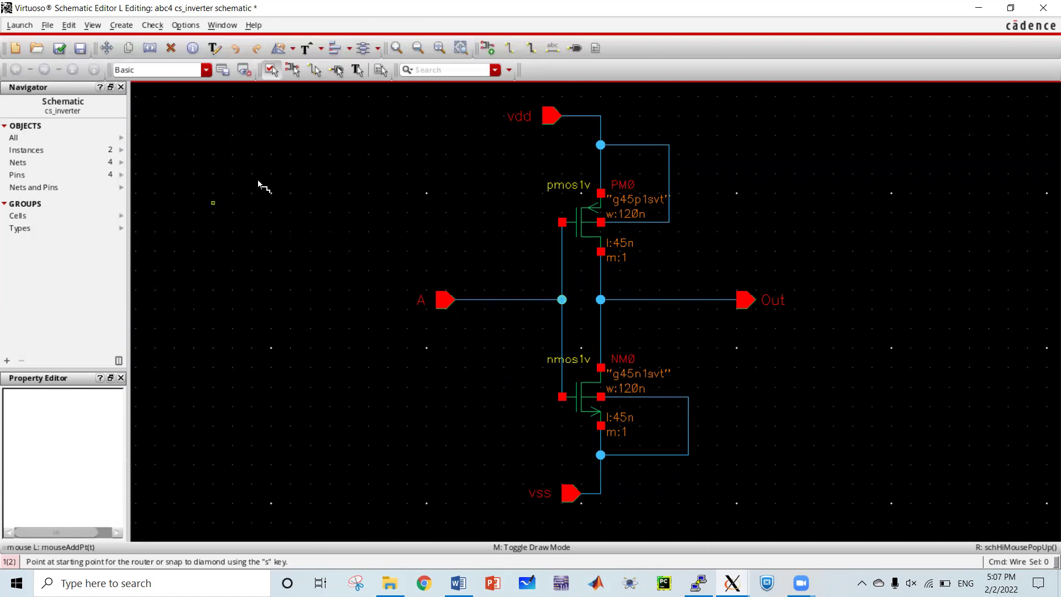
Check and save the inverter schematic, and review the check messages in the Virtuoso log window
left_click(59, 48)
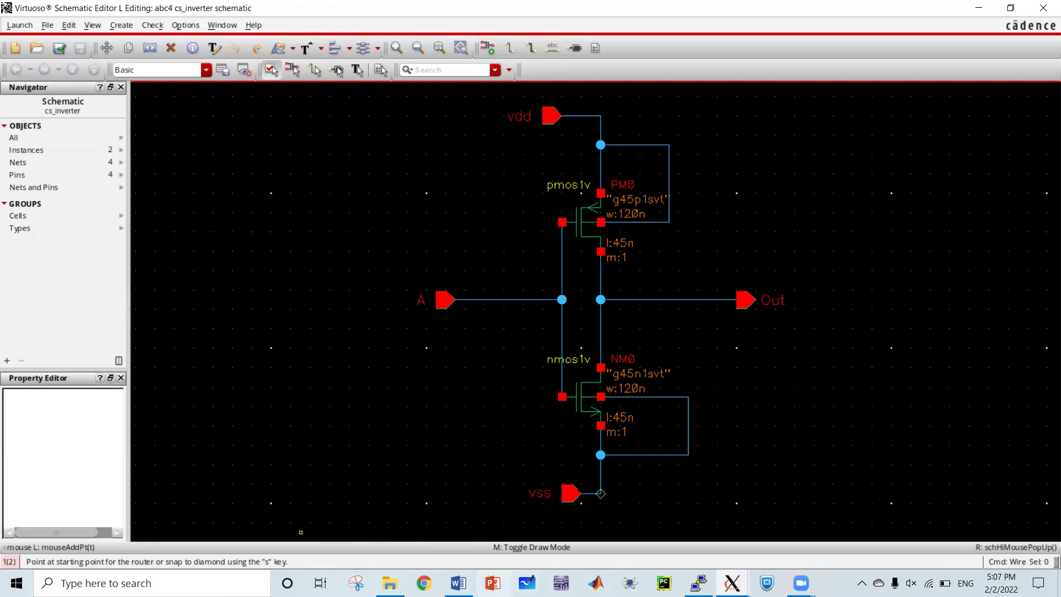
left_click(738, 580)
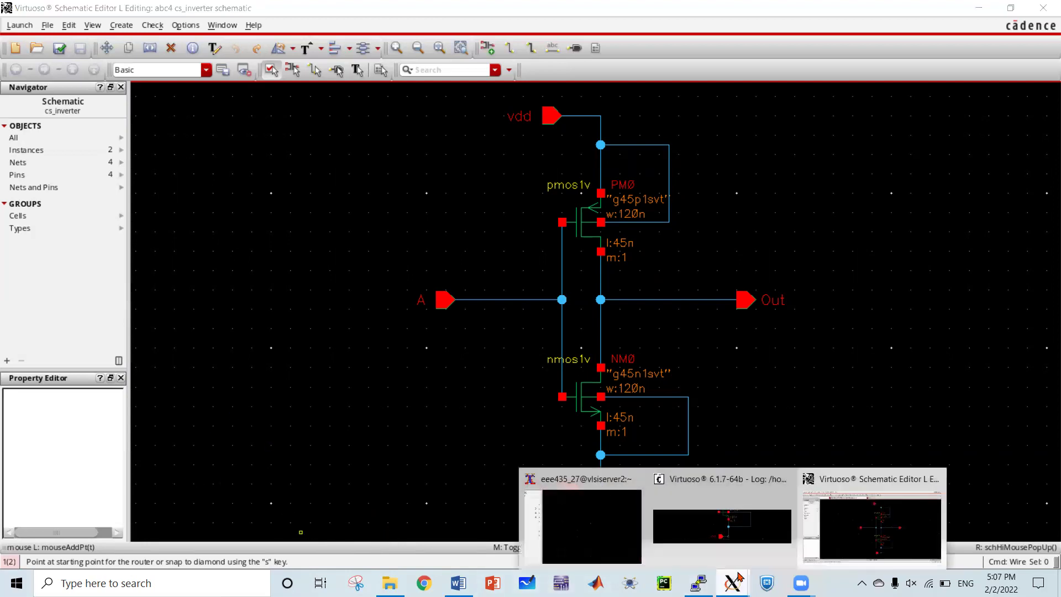
left_click(751, 538)
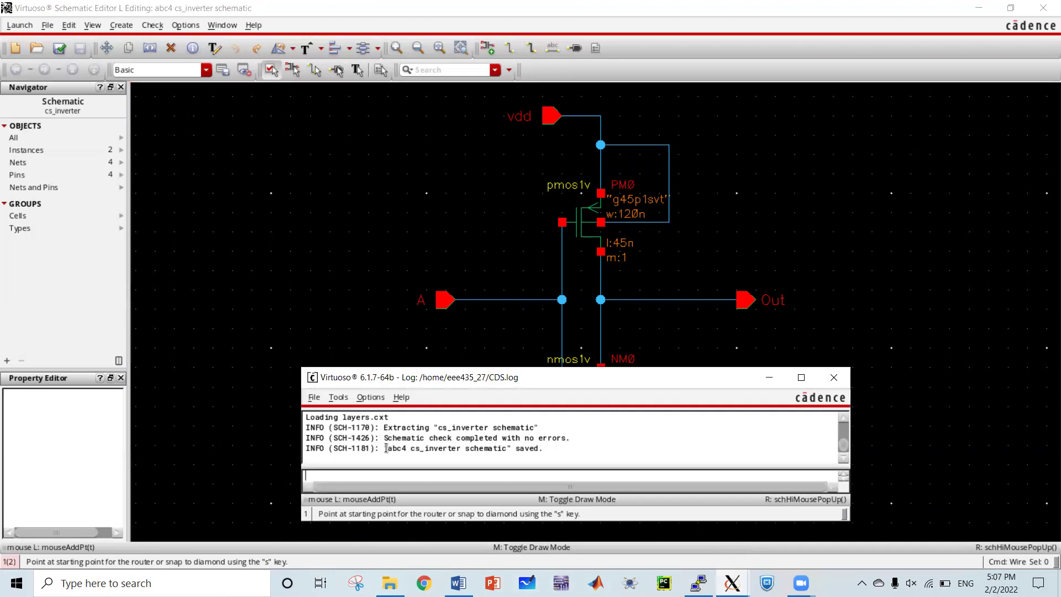
left_click_drag(386, 448, 510, 448)
left_click_drag(391, 437, 579, 447)
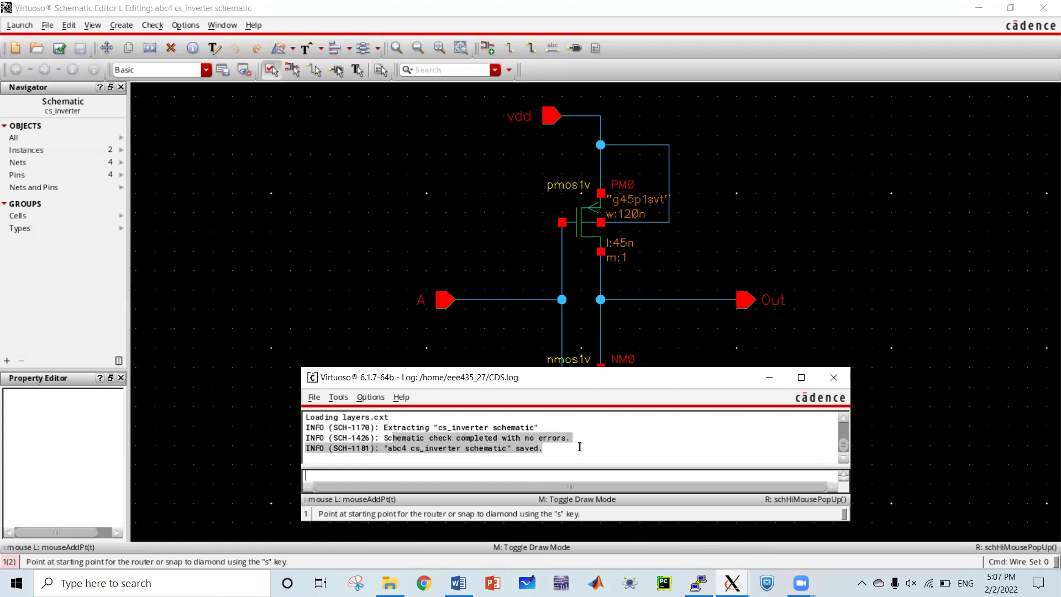
left_click(601, 443)
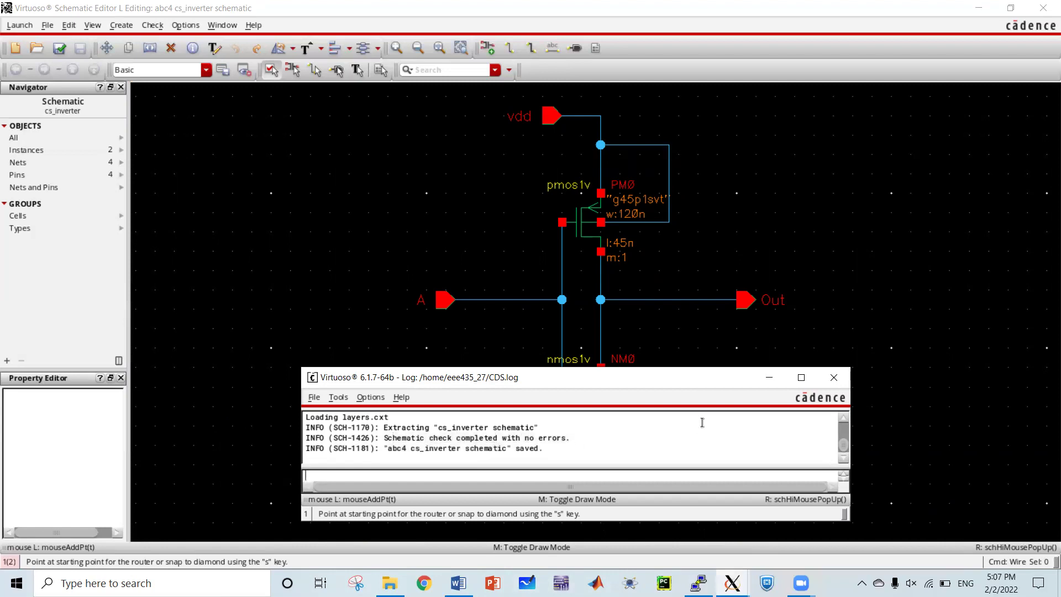
left_click(768, 377)
Launch Layout XL and create a new layout view for cs_inverter in library abc4 with automatic configuration
left_click(19, 25)
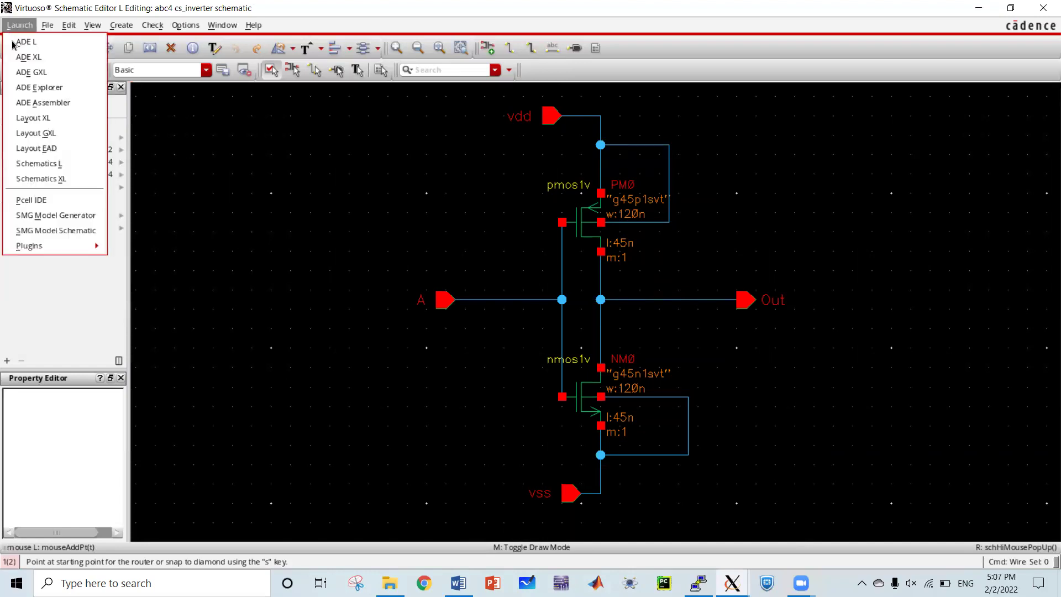
left_click(40, 120)
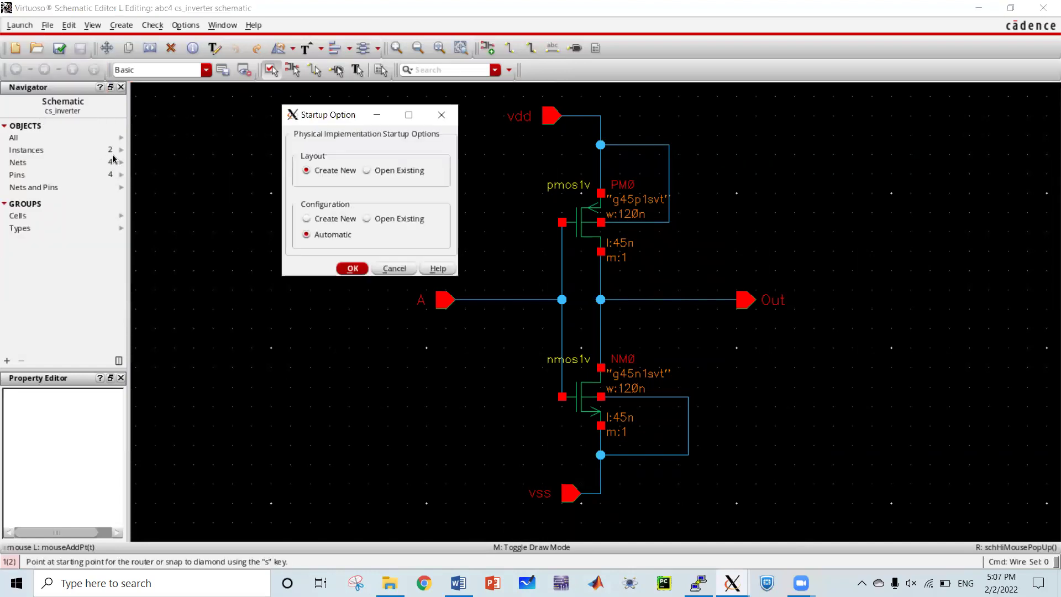
left_click(360, 268)
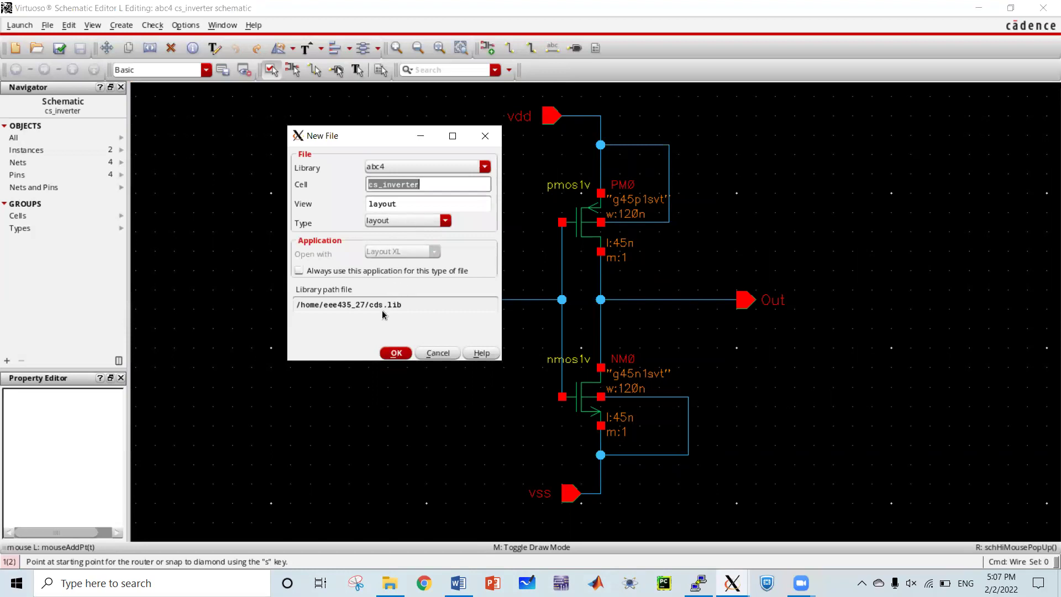
left_click(395, 353)
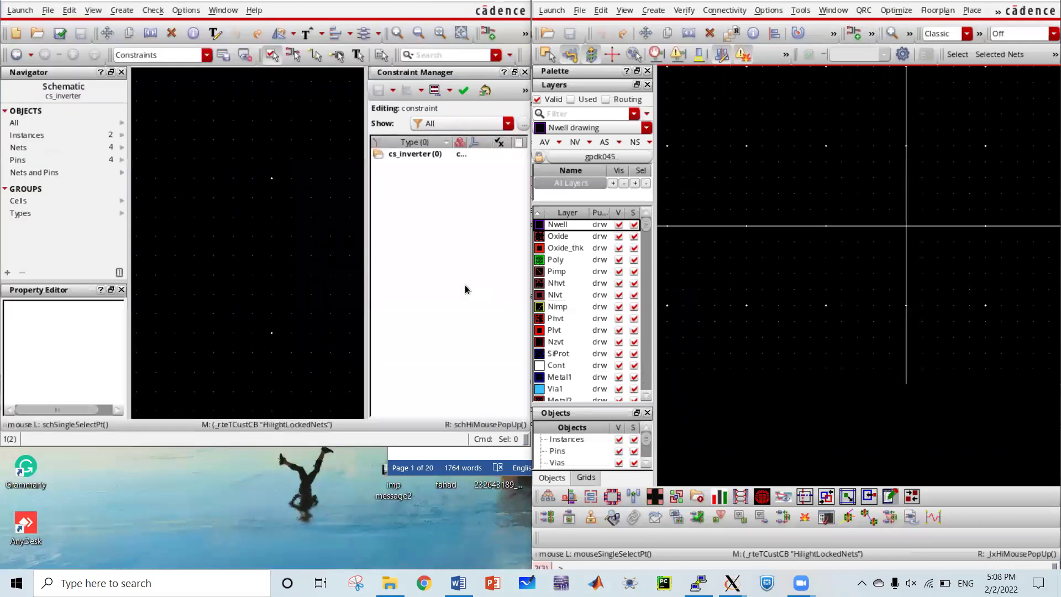
Close the schematic's Constraint Manager and Navigator, and widen the layout window beside it
left_click(525, 73)
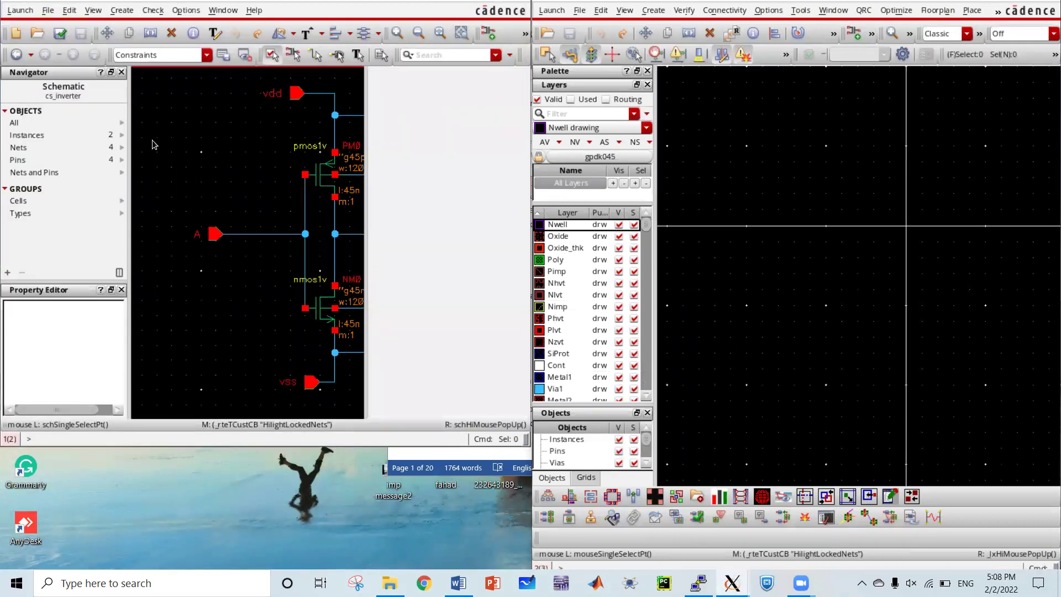
left_click(121, 72)
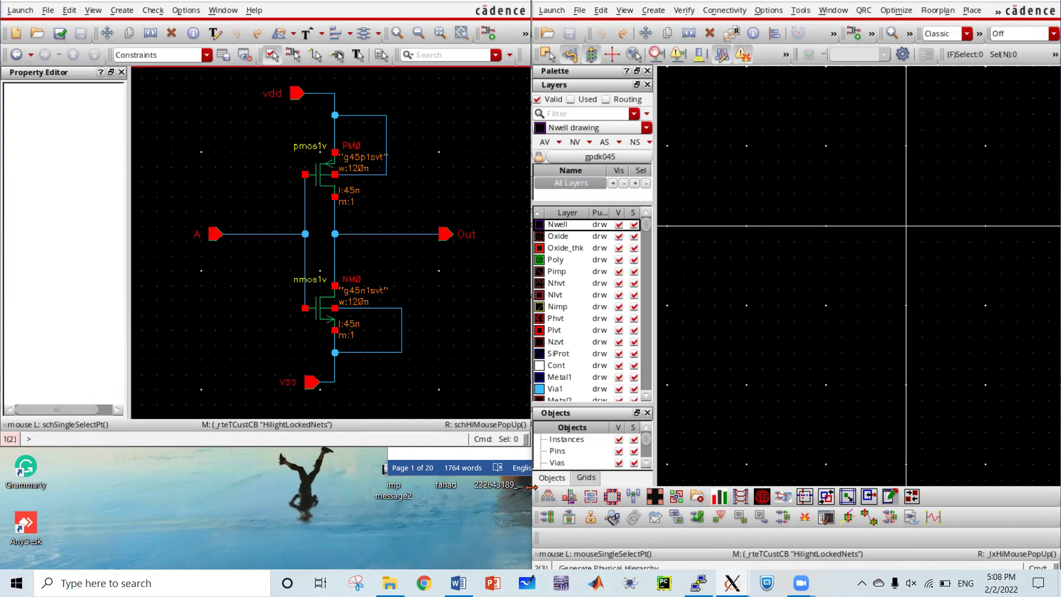
left_click_drag(531, 487, 460, 487)
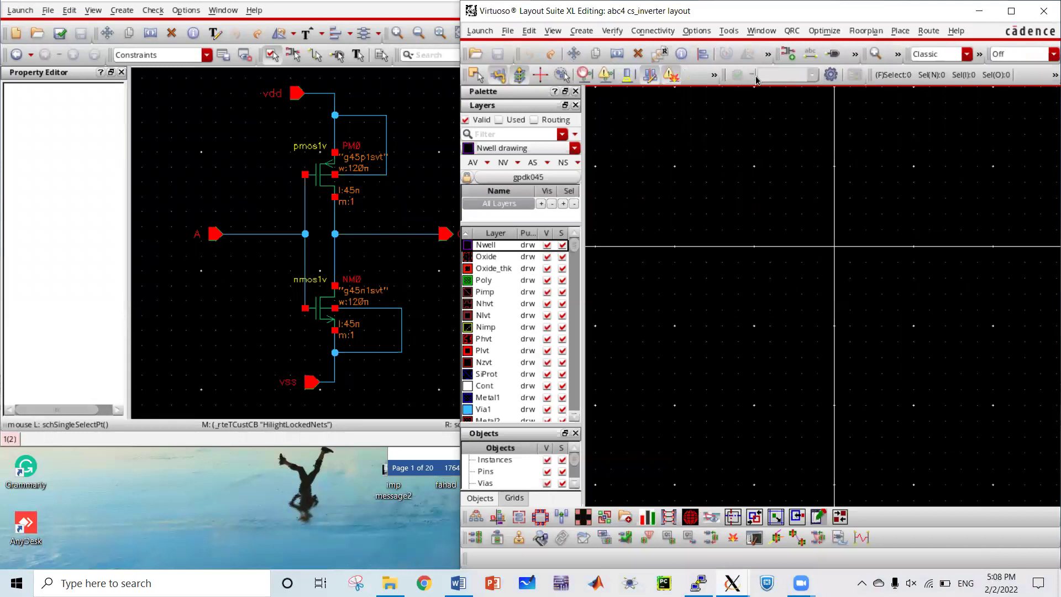
Set the layout's X and Y snap spacing to 0.01 in the display options
left_click(666, 31)
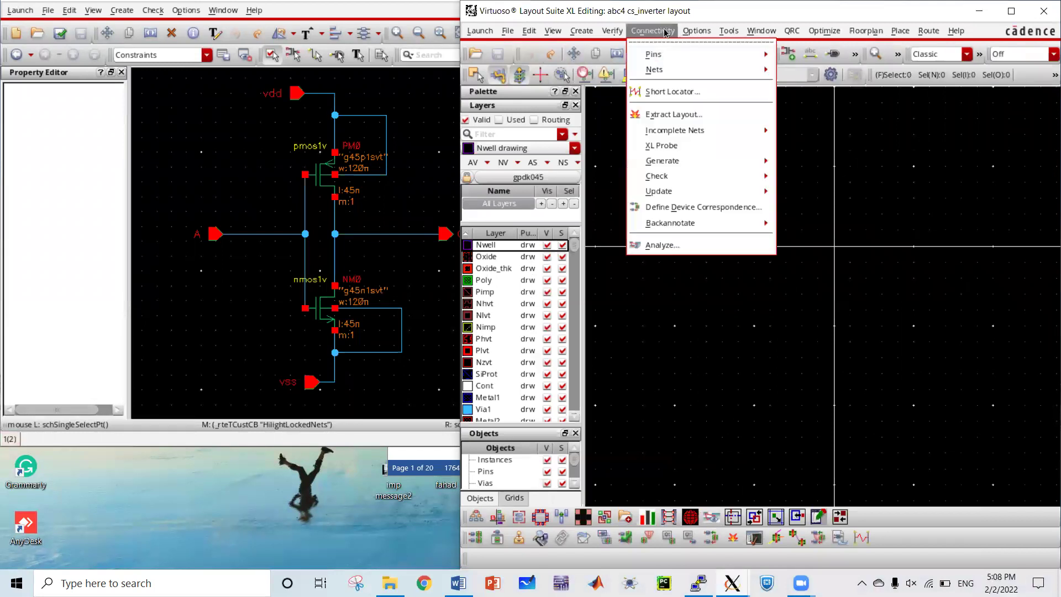
mouse_move(708, 29)
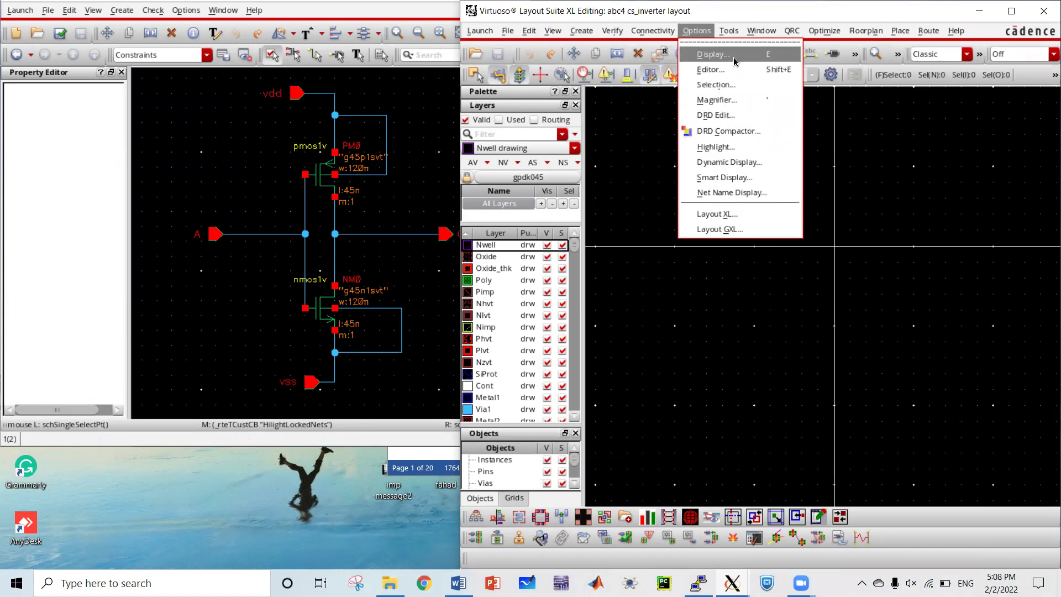
left_click(713, 54)
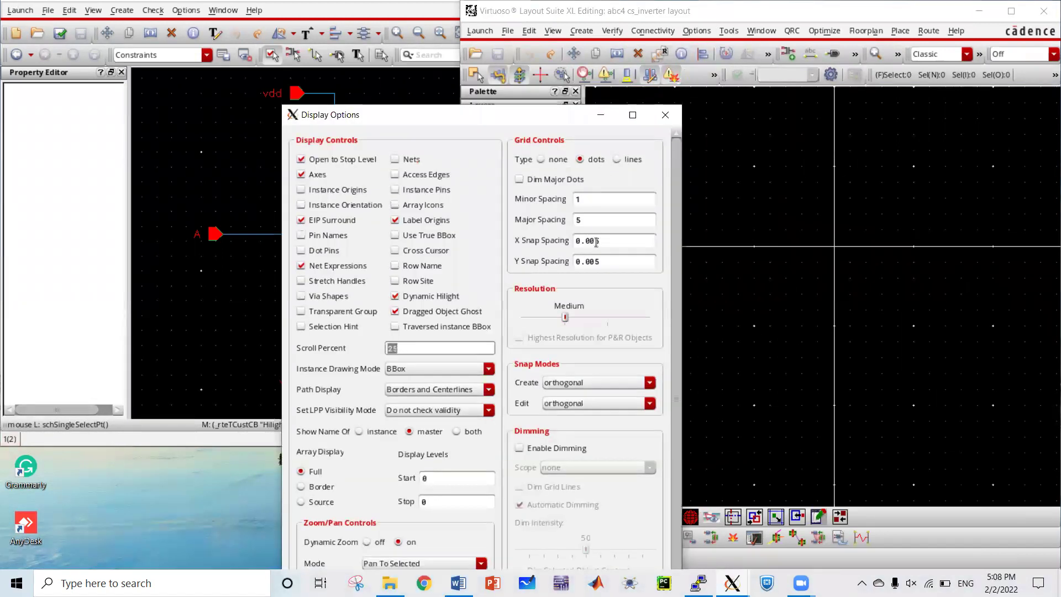
left_click(600, 242)
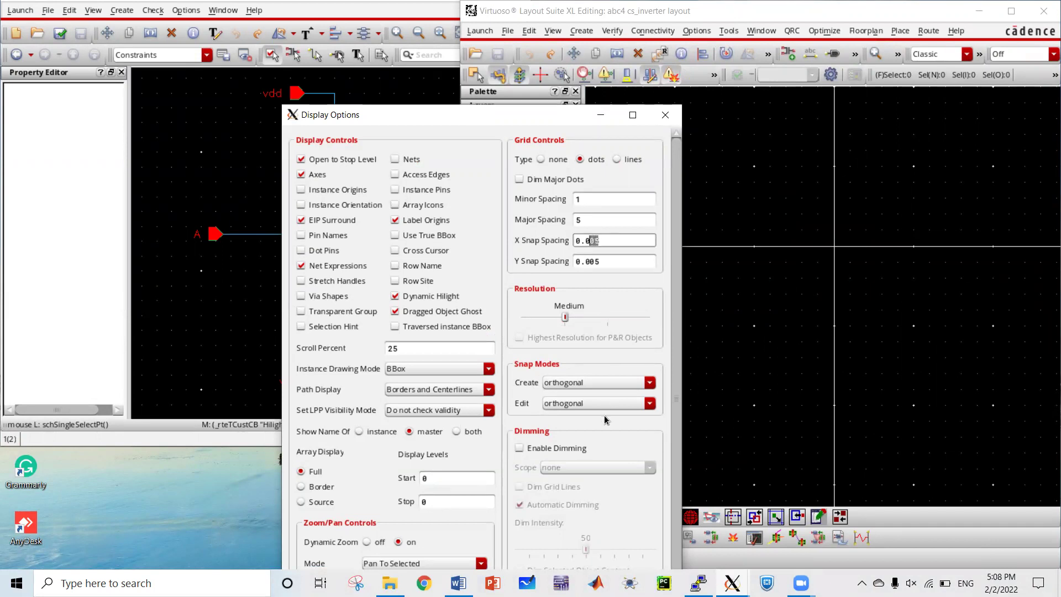
type("1")
left_click_drag(601, 264, 593, 262)
double_click(422, 114)
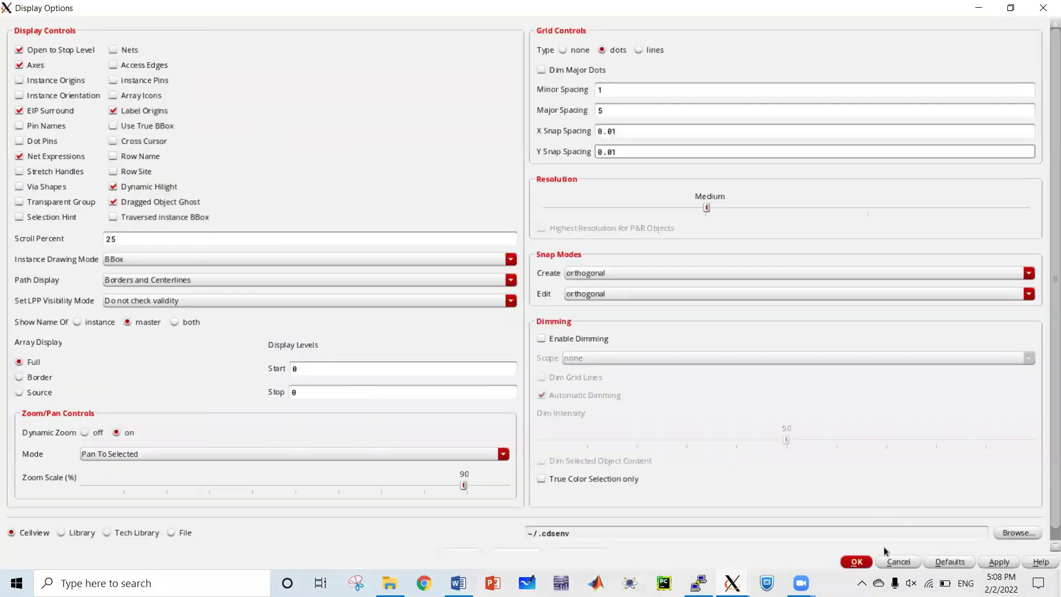
left_click(856, 562)
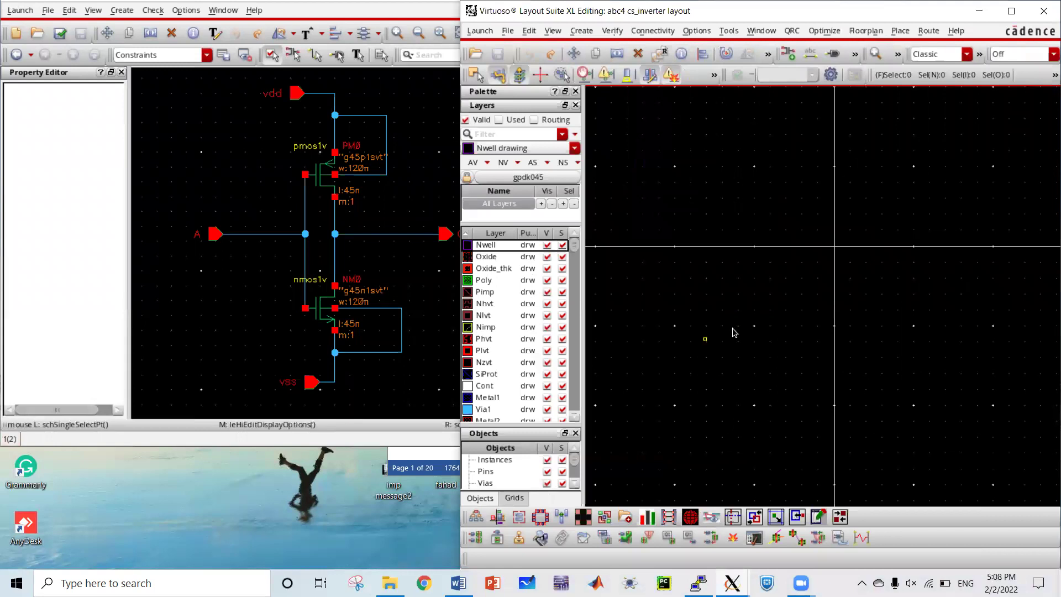
Update the layout's components and nets from the schematic, generating the instances and PR boundary but no I/O pins
left_click(755, 299)
left_click(650, 31)
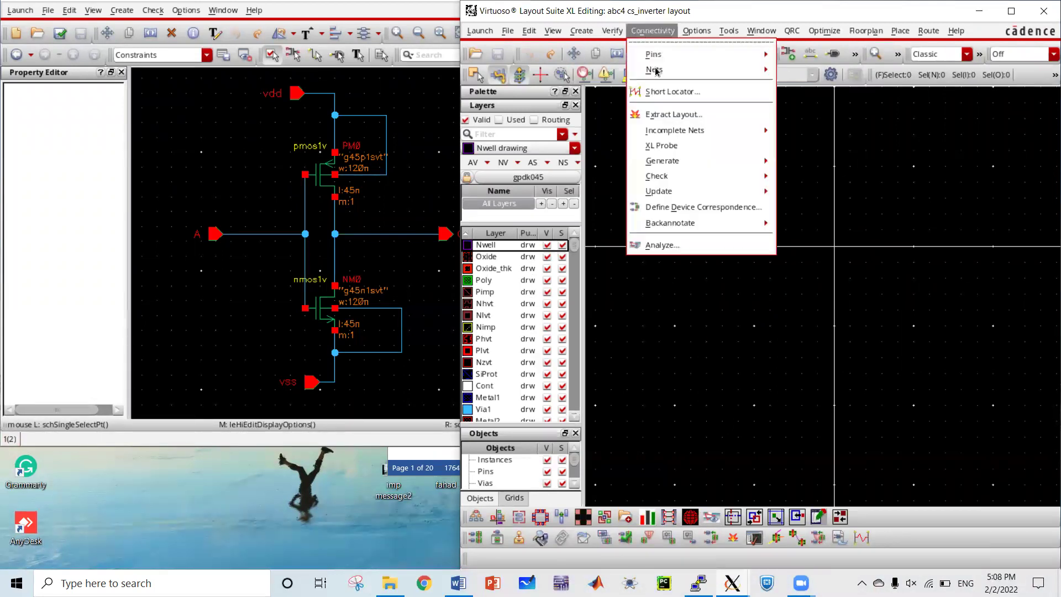
mouse_move(707, 191)
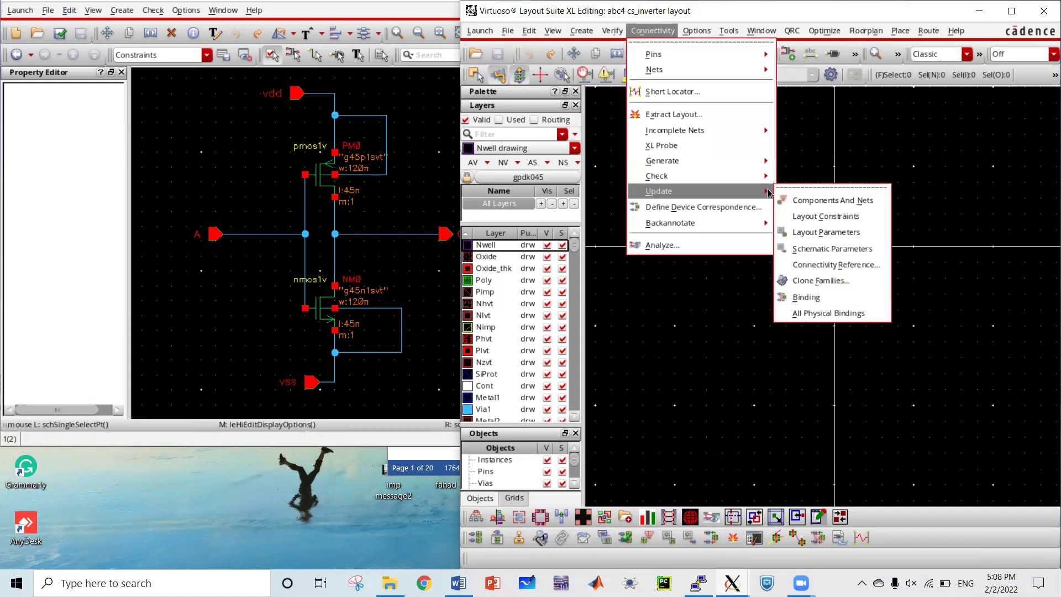
left_click(794, 205)
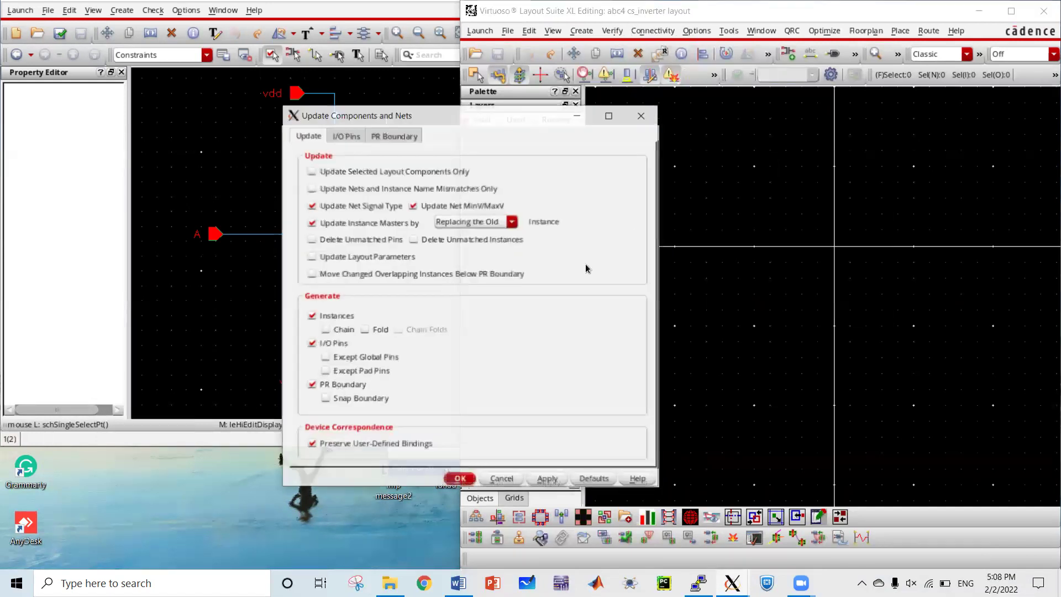
left_click(311, 344)
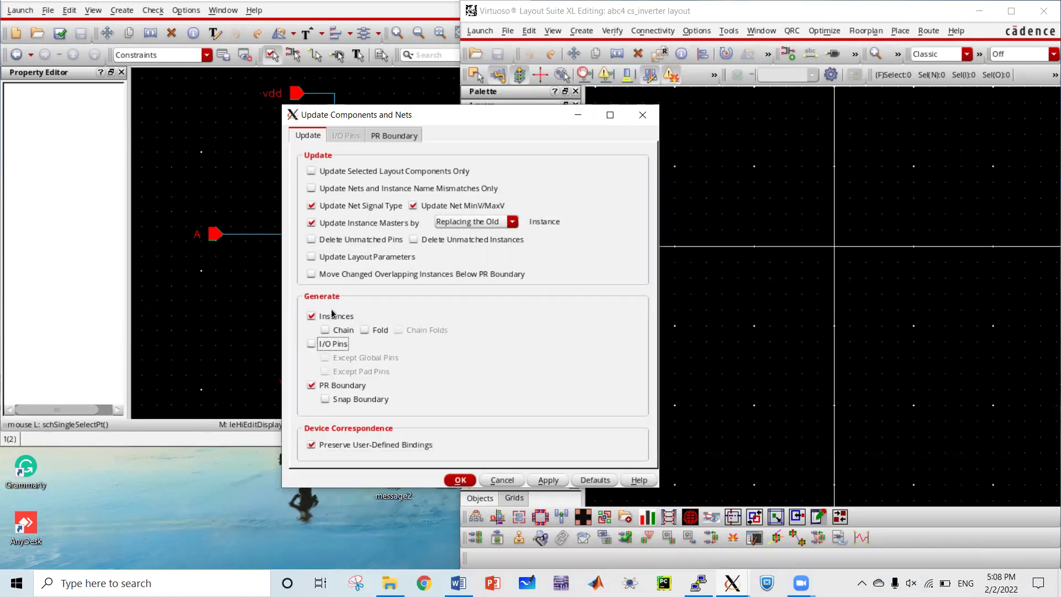
left_click(393, 135)
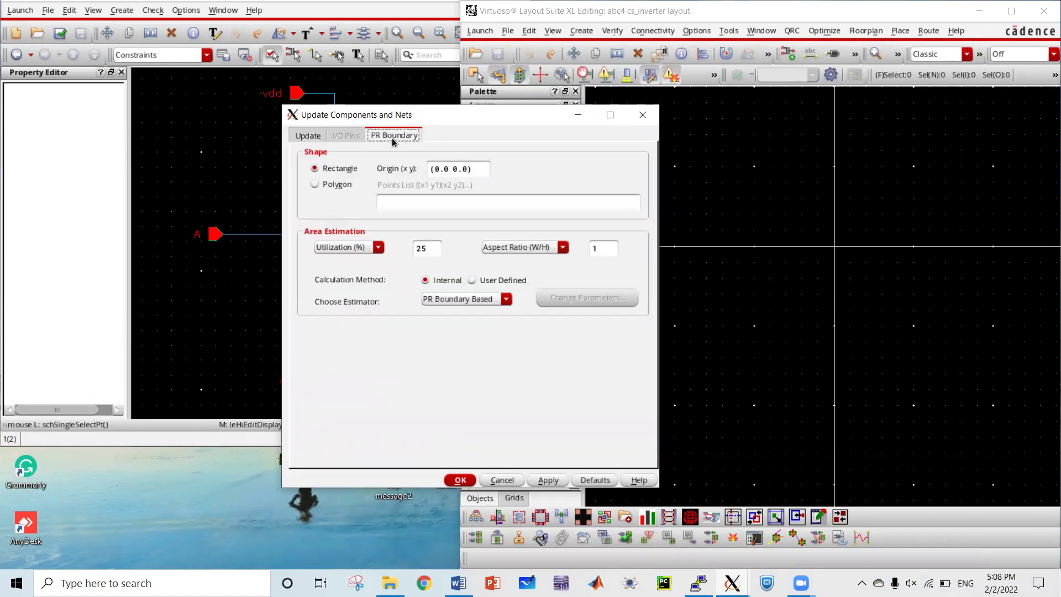
left_click(317, 140)
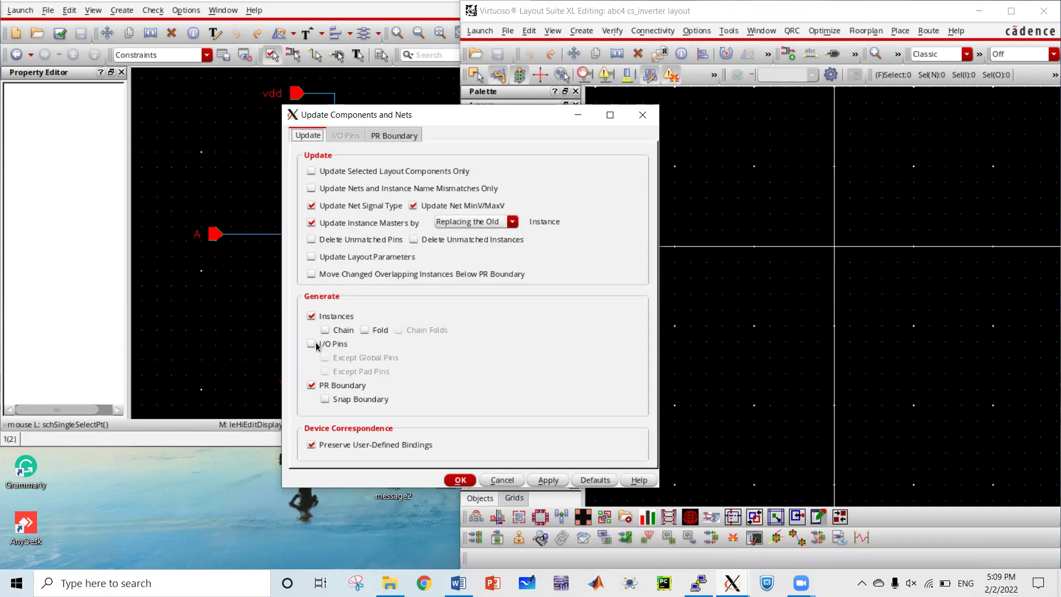
left_click(382, 135)
left_click(462, 479)
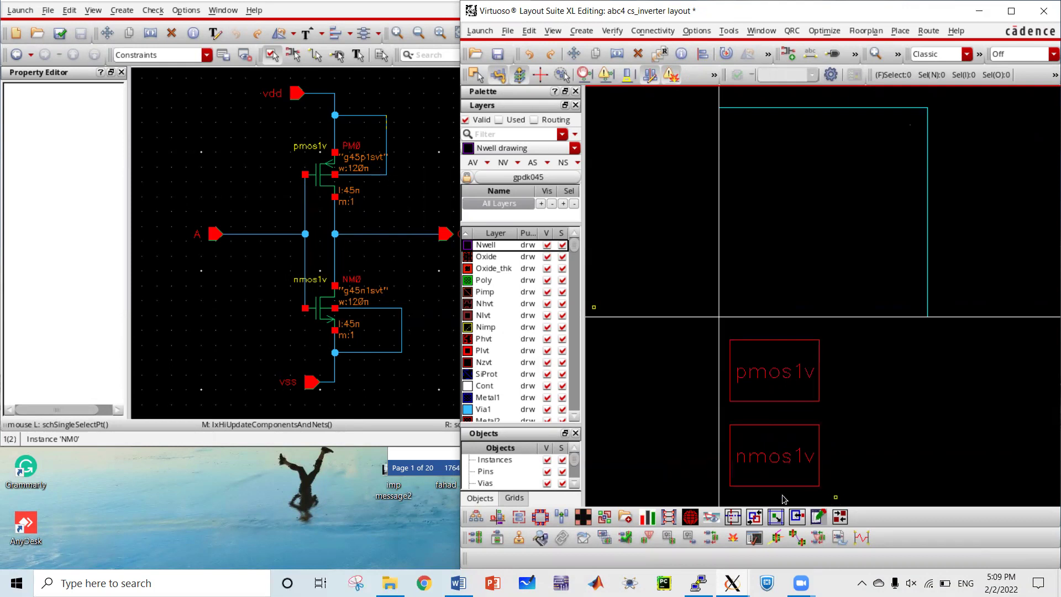
Move the pmos1v and nmos1v instances together straight up from below the origin into the PR boundary
left_click_drag(720, 322, 831, 499)
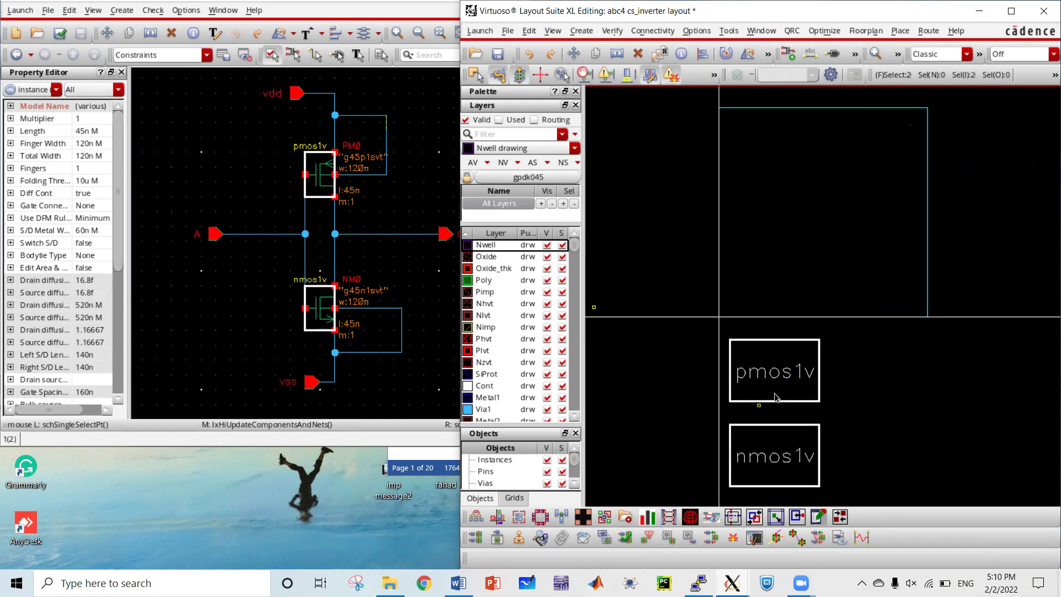
left_click_drag(766, 368, 766, 173)
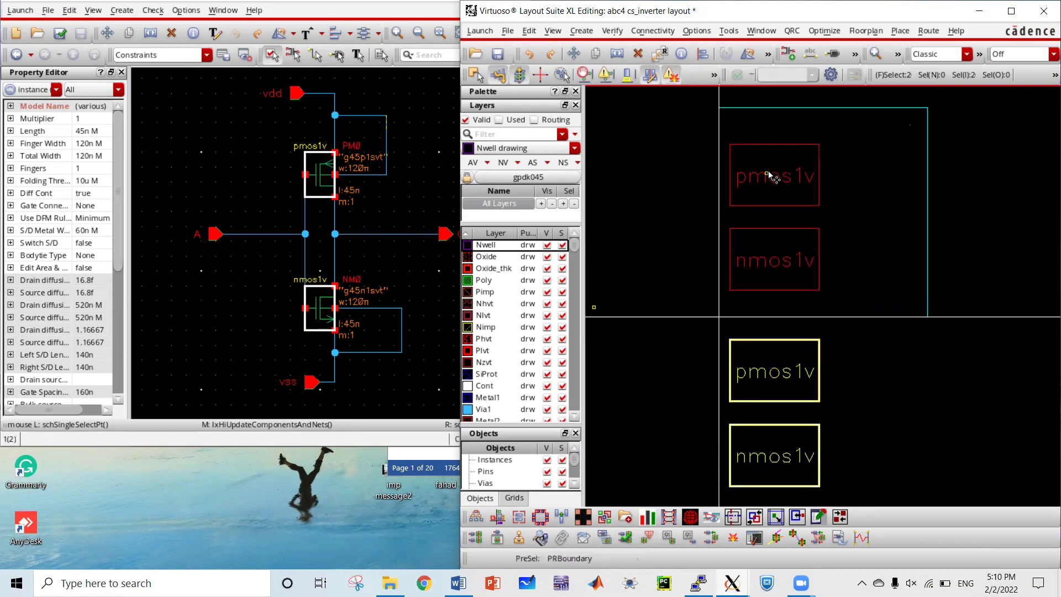
Edit the PR boundary's points so that both upper corners have a Y coordinate of 1.8
left_click(856, 223)
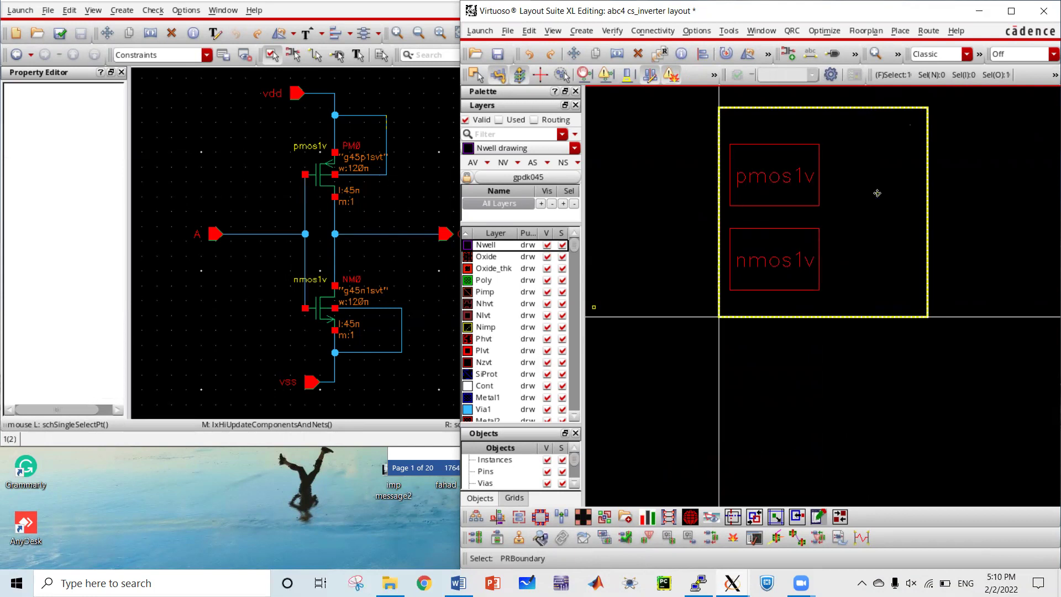
key("q")
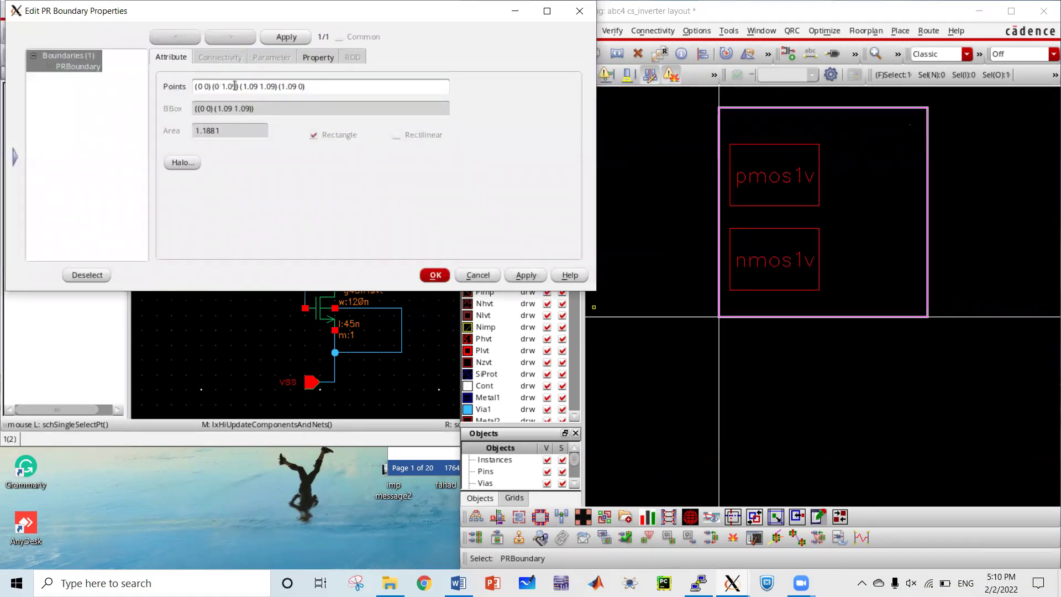
left_click_drag(230, 85, 239, 88)
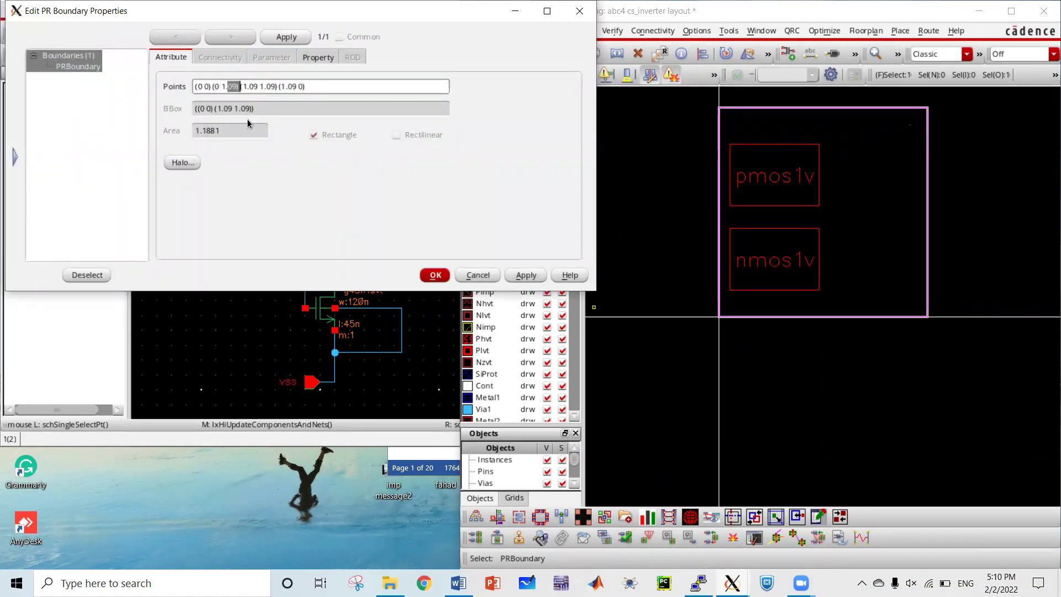
key("Left")
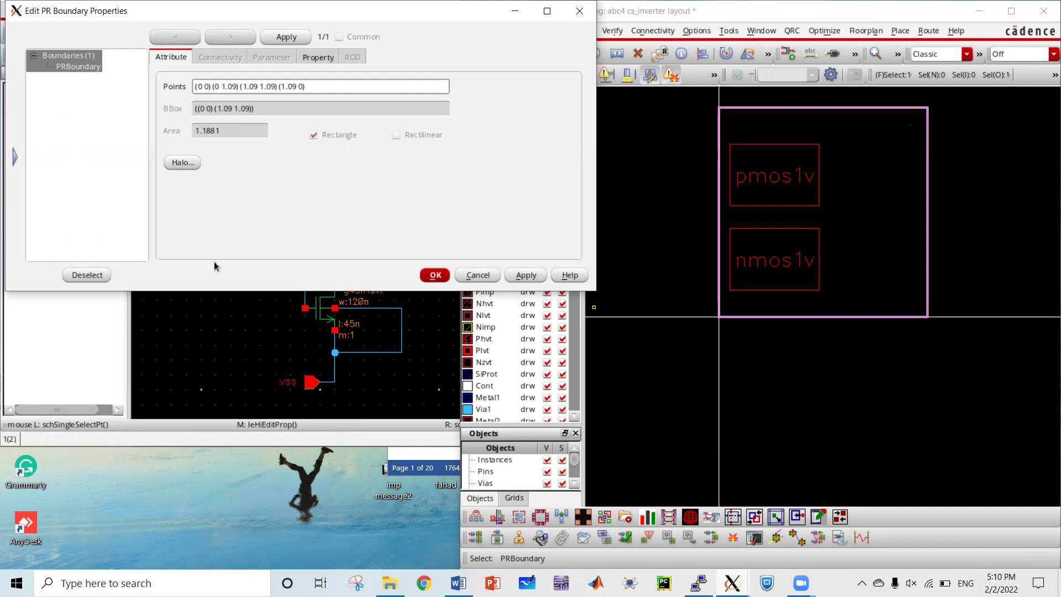
key("Delete")
key("Delete")
type("8")
double_click(269, 89)
left_click(434, 276)
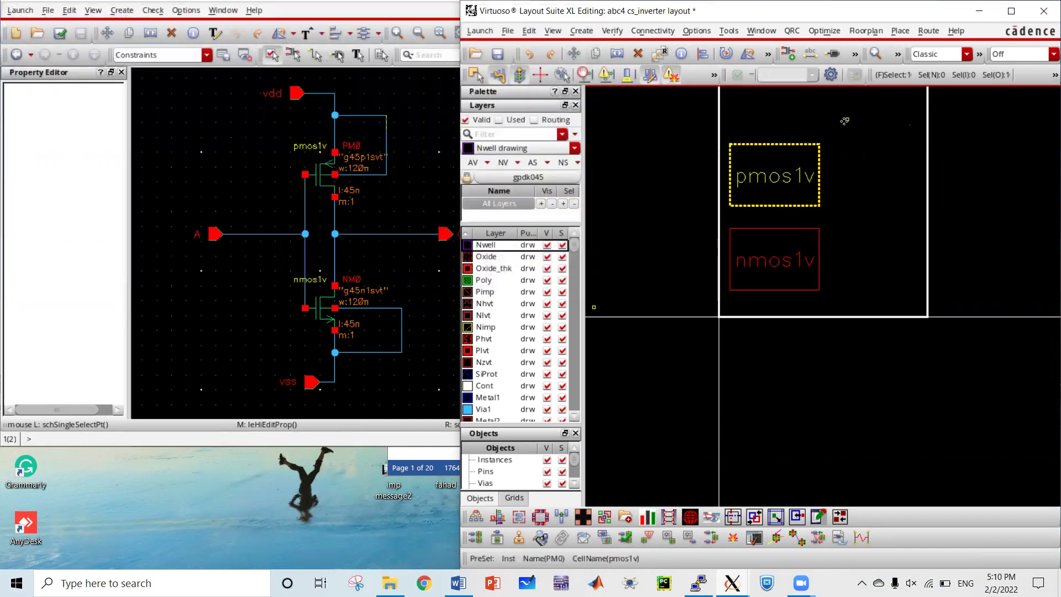
left_click_drag(843, 119, 680, 274)
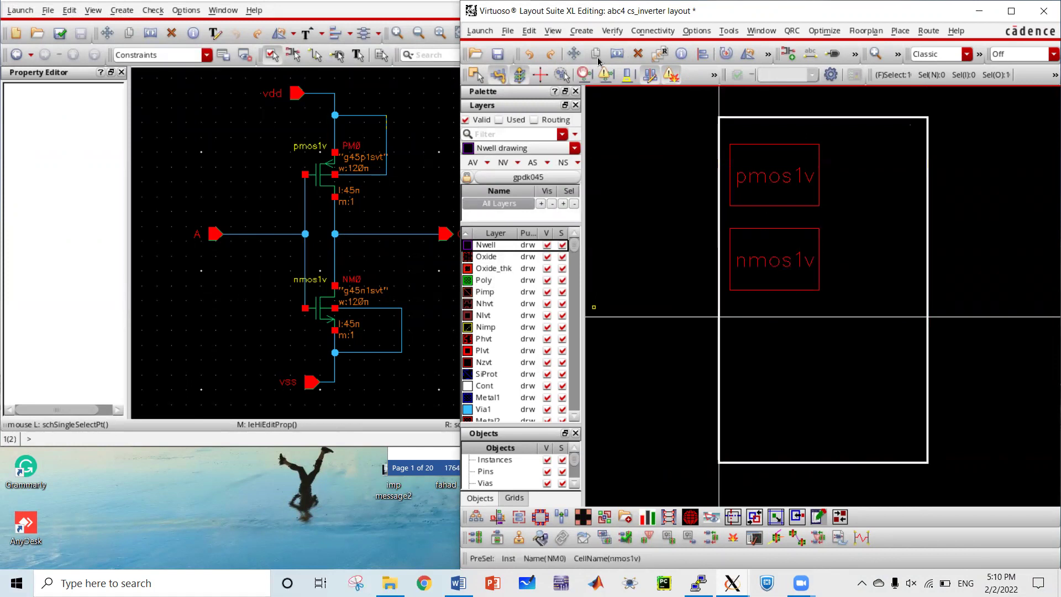
left_click(529, 54)
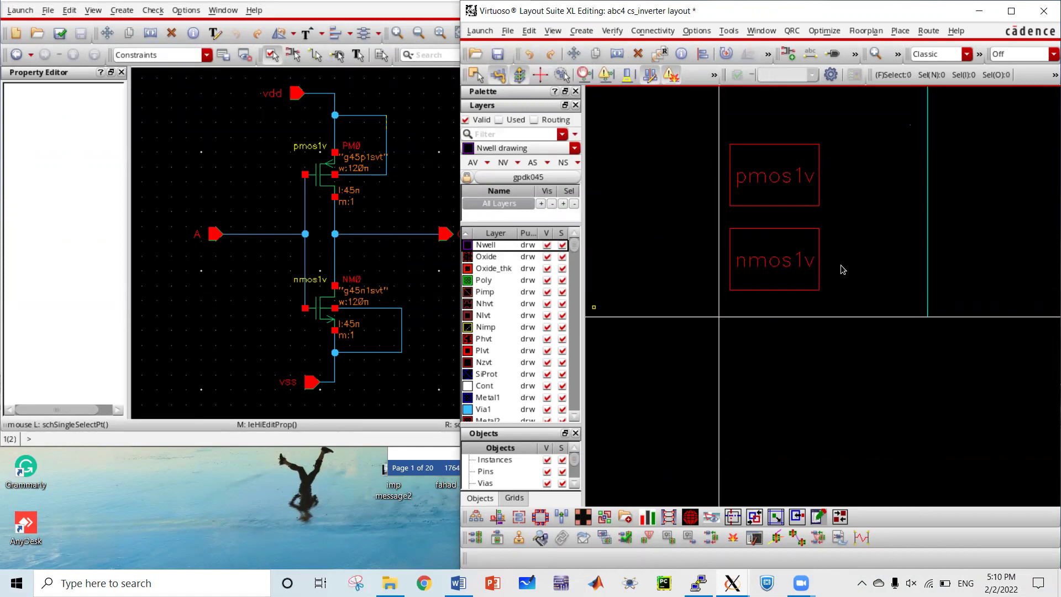
left_click(829, 217)
left_click(830, 219)
left_click(829, 220)
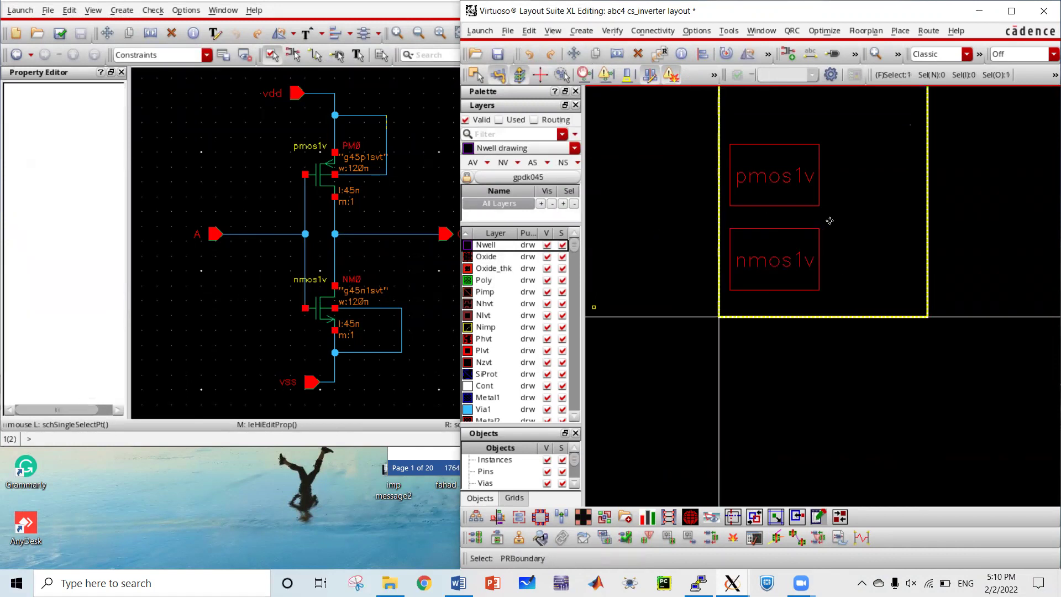
Display the full internal layer geometry of both transistor instances in the layout, leaving nothing selected
key("shift+f")
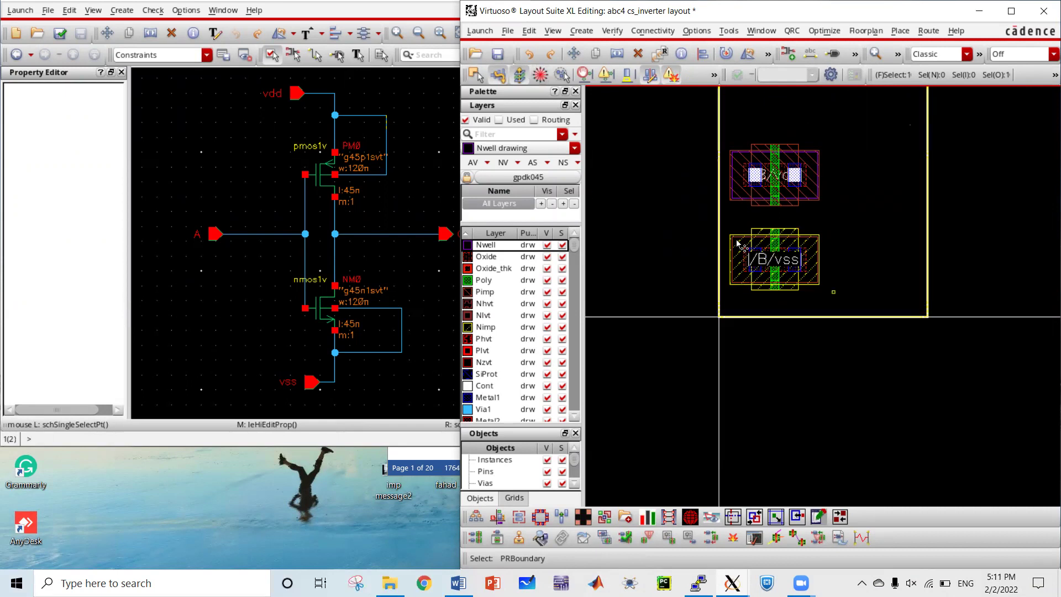
left_click(529, 54)
left_click(812, 380)
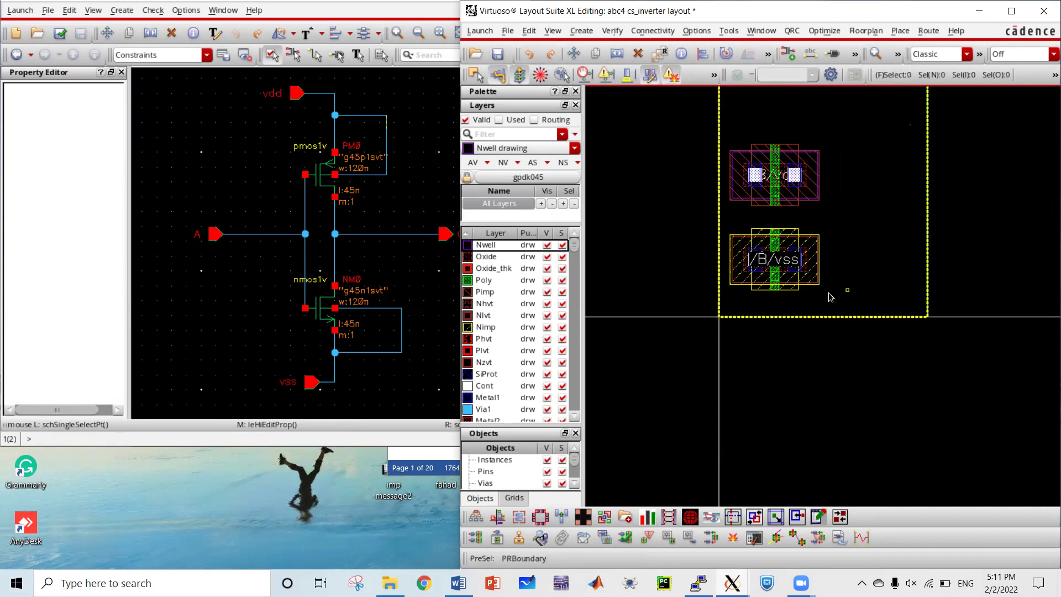
Move both transistors together to the right and slightly up, near the middle of the PR boundary's width
key("ctrl+a")
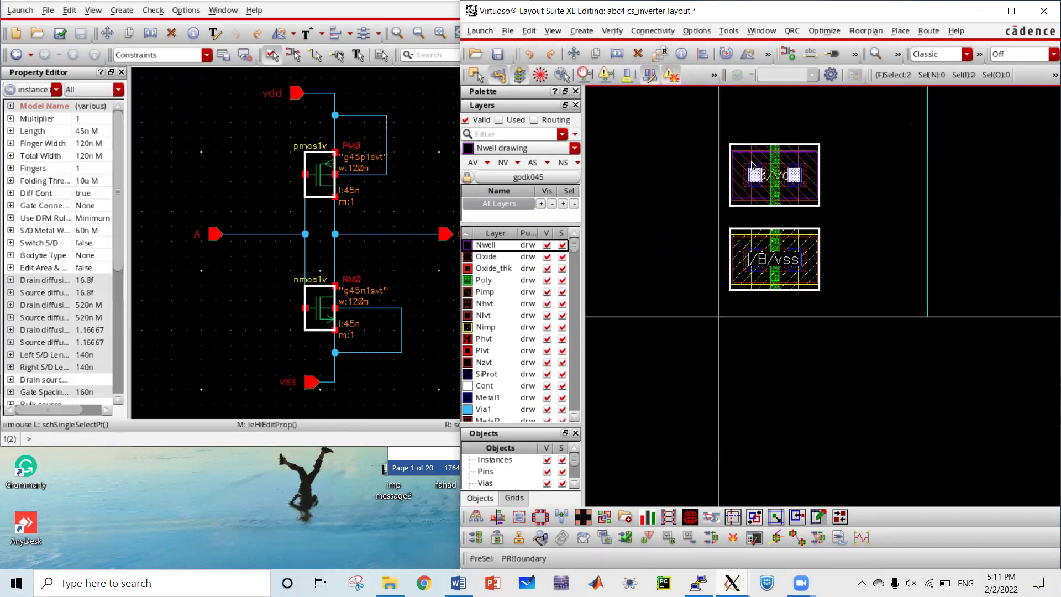
left_click_drag(760, 173, 816, 144)
left_click(856, 286)
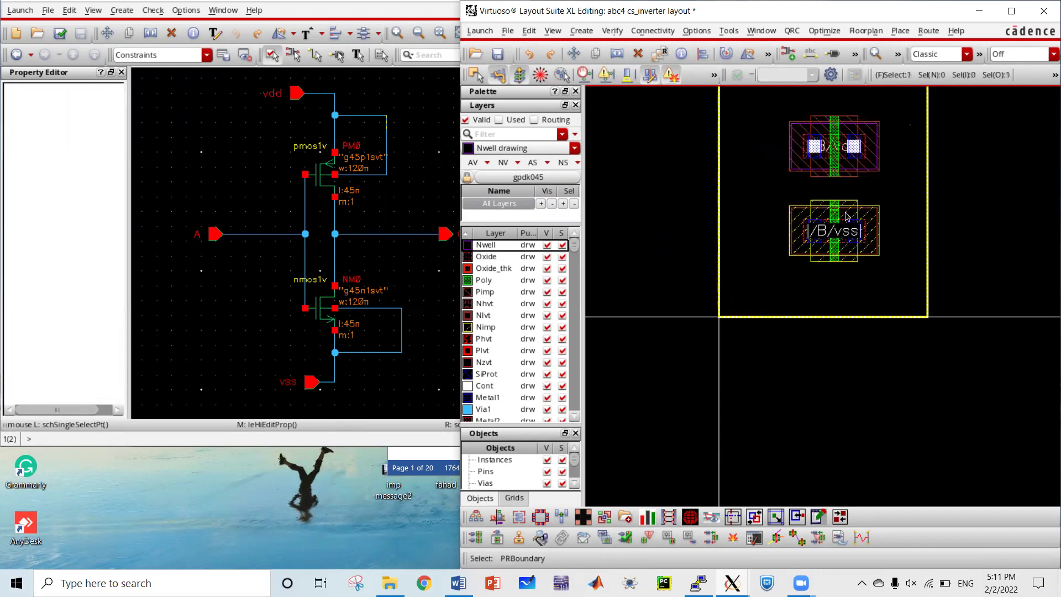
Select the pmos1v and then the nmos1v layout instance to identify the matching device in the schematic
left_click(798, 148)
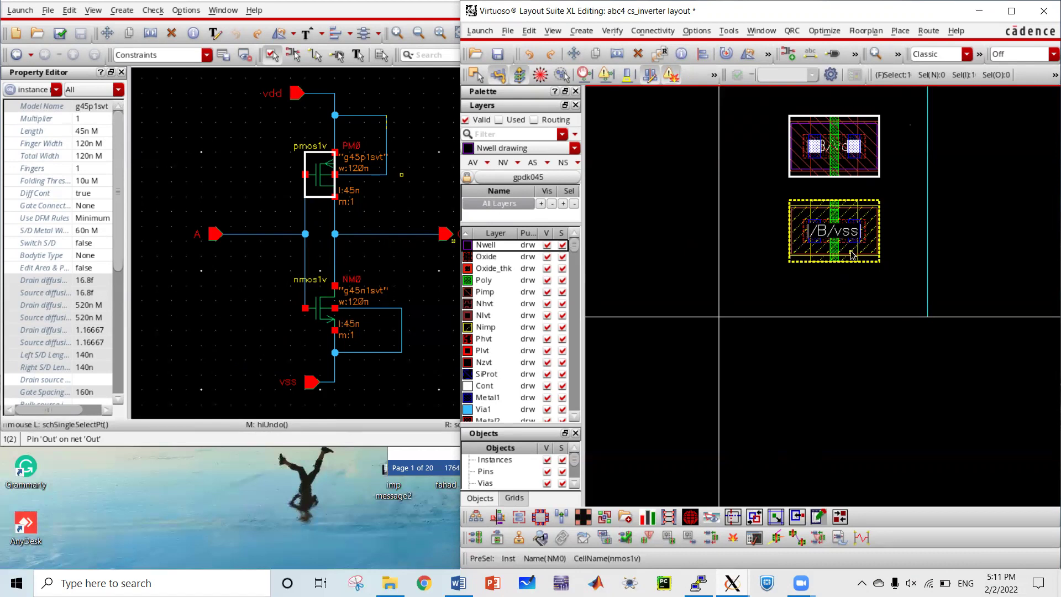
left_click(802, 239)
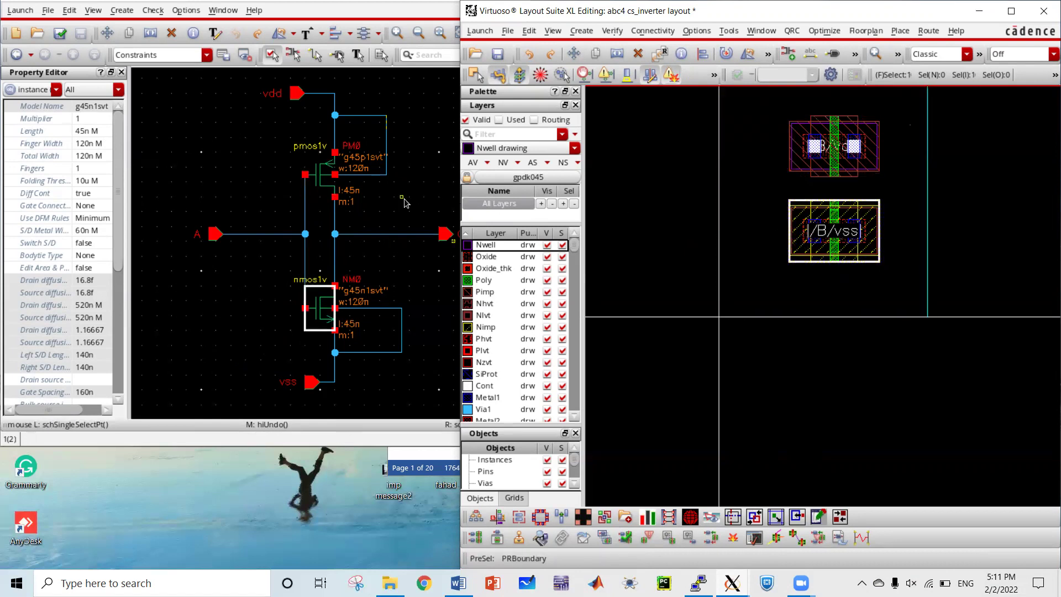